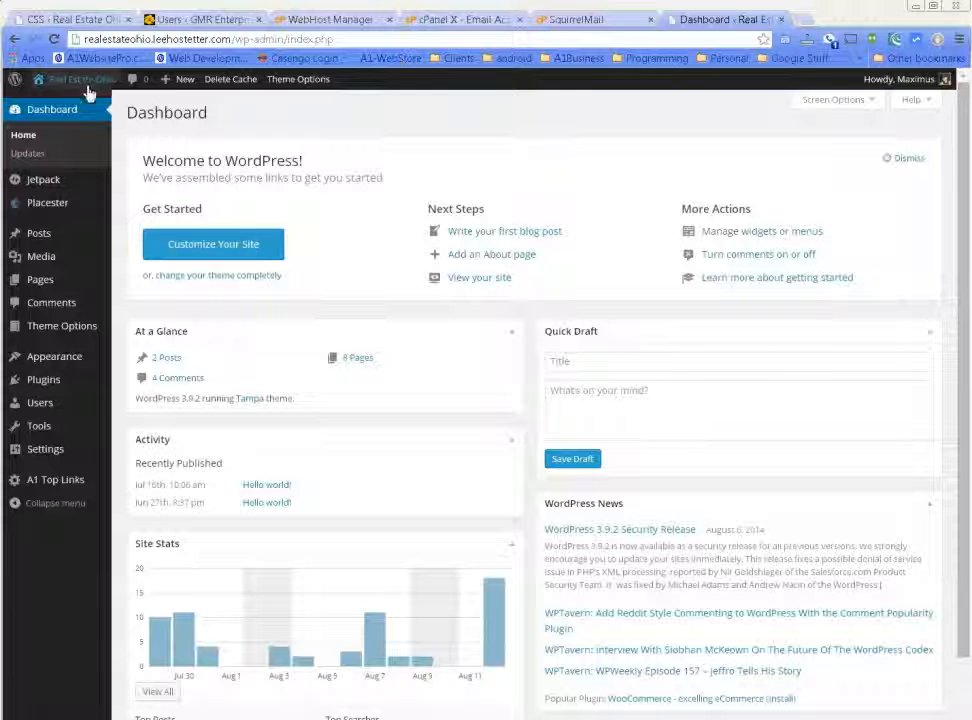
Open the Real Estate Ohio site in a new tab, look it over, and return to the Dashboard.
middle_click(48, 103)
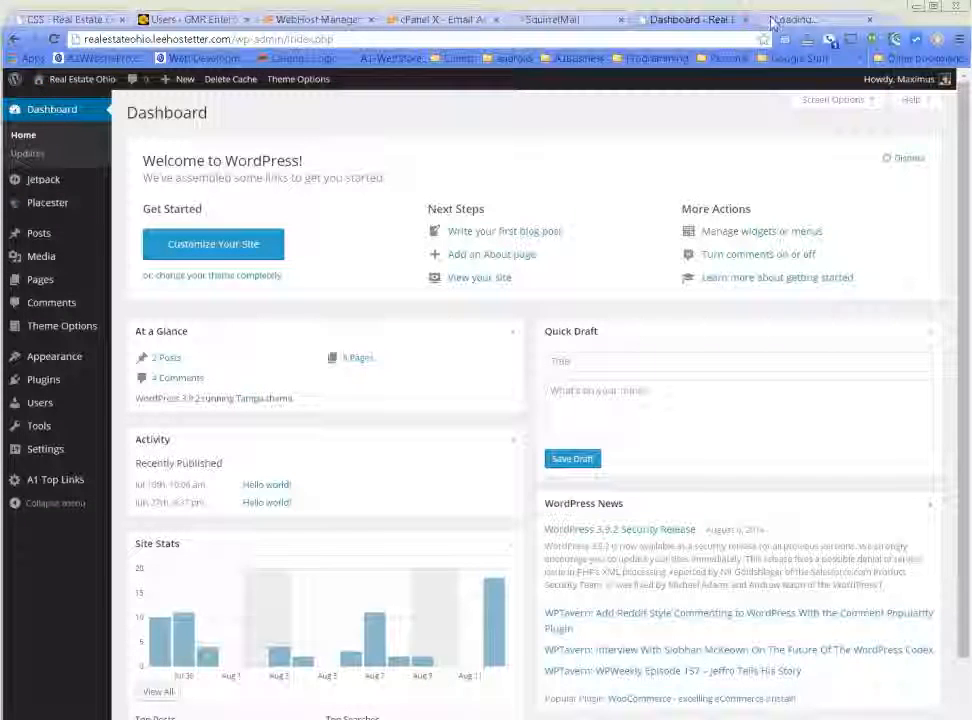
left_click(772, 19)
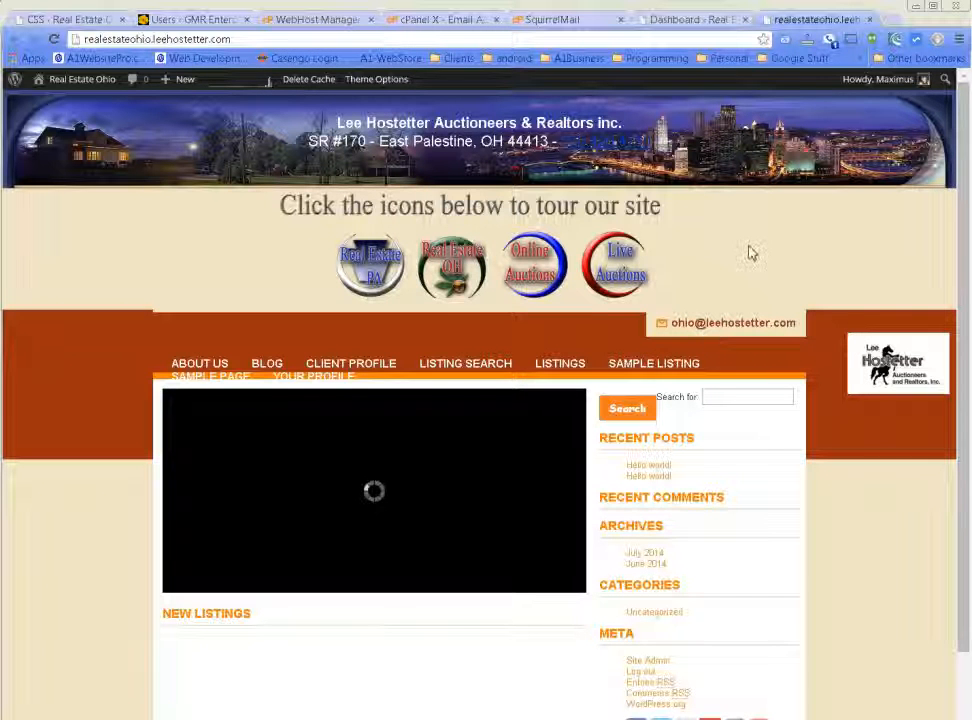
left_click(690, 20)
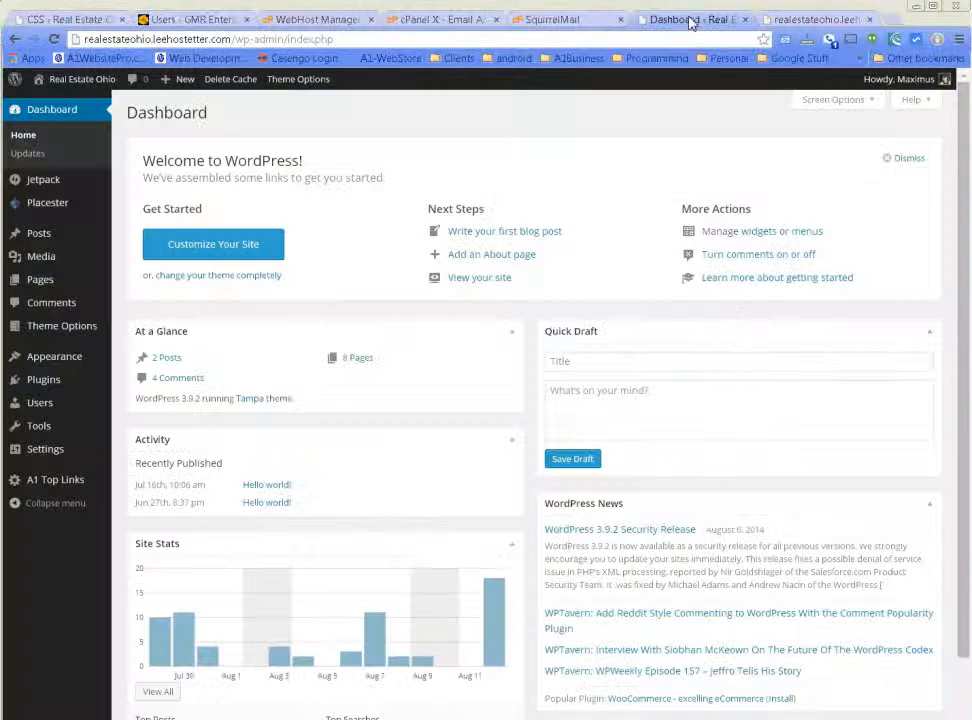
mouse_move(39, 204)
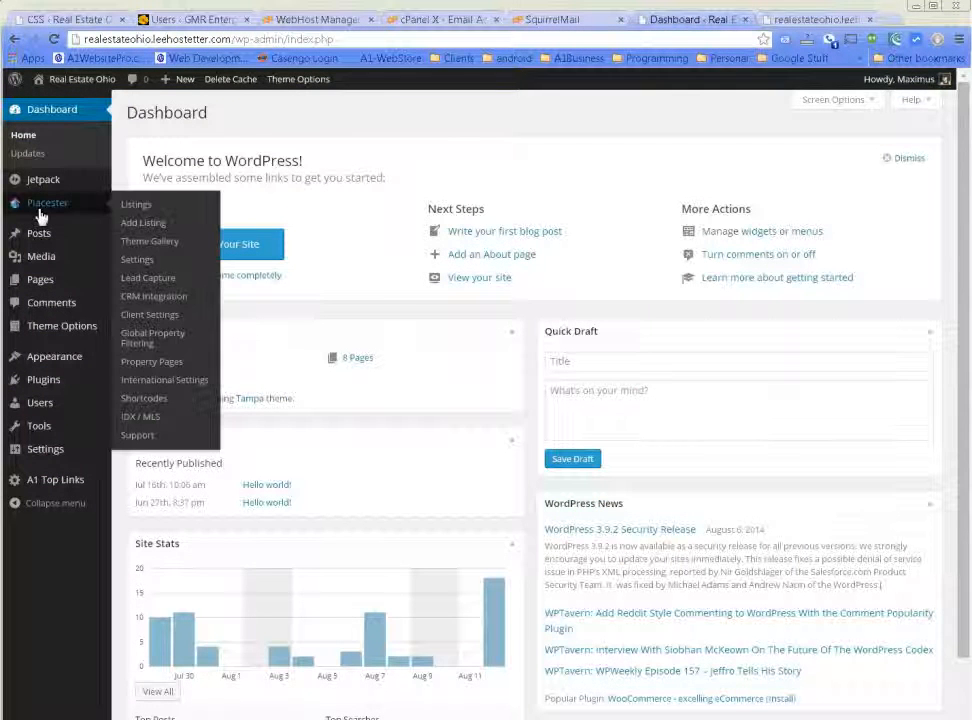
Start a new Placester listing with listing type Commercial Sale and property type Commercial.
left_click(145, 224)
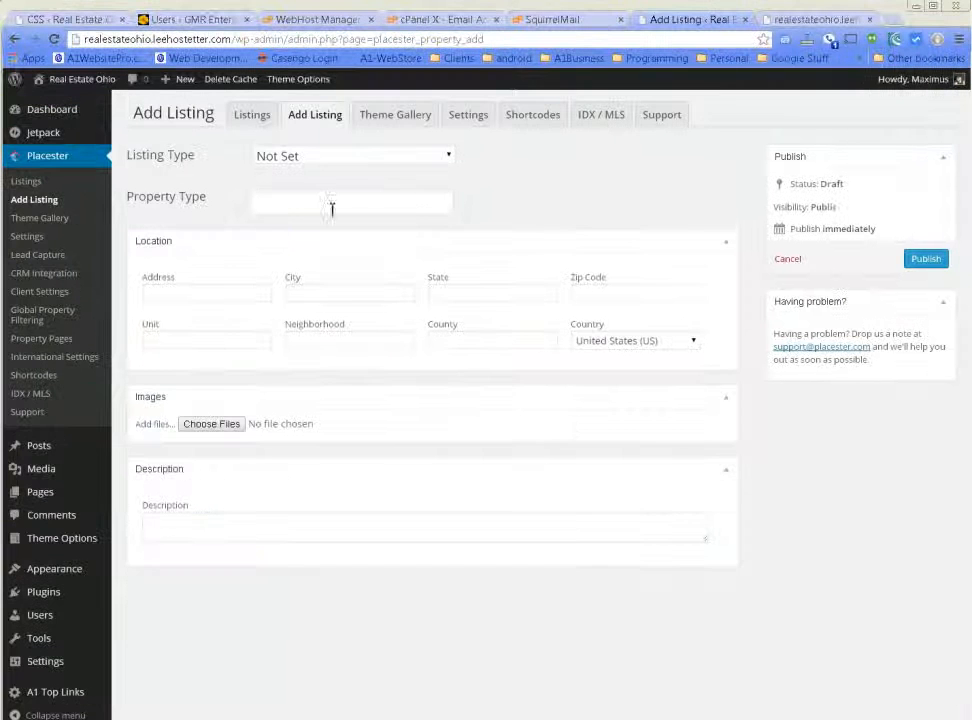
left_click(410, 156)
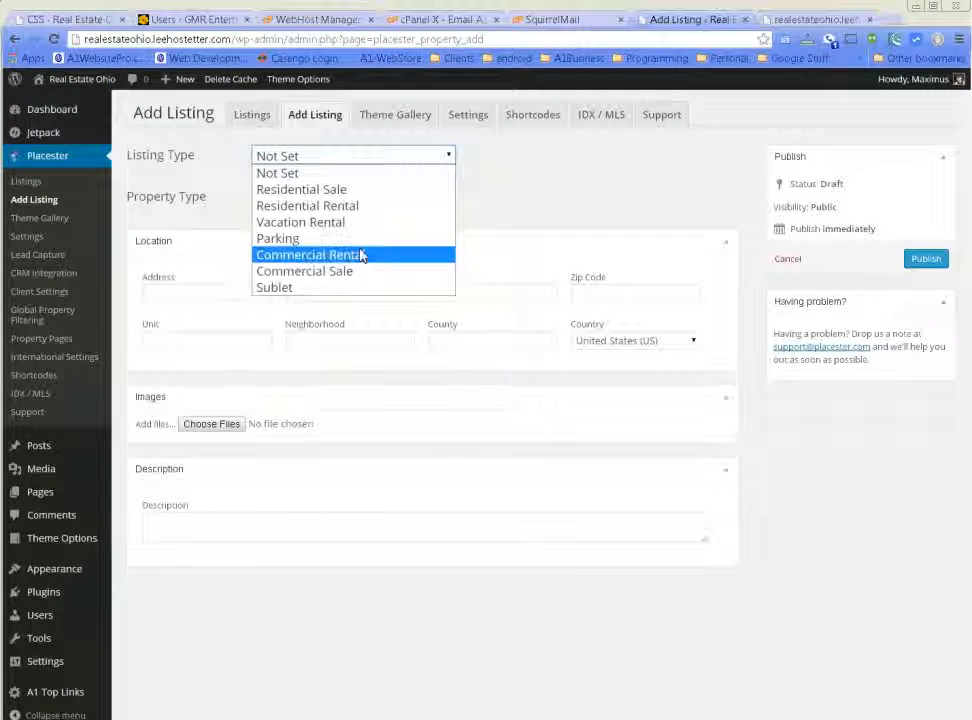
left_click(358, 271)
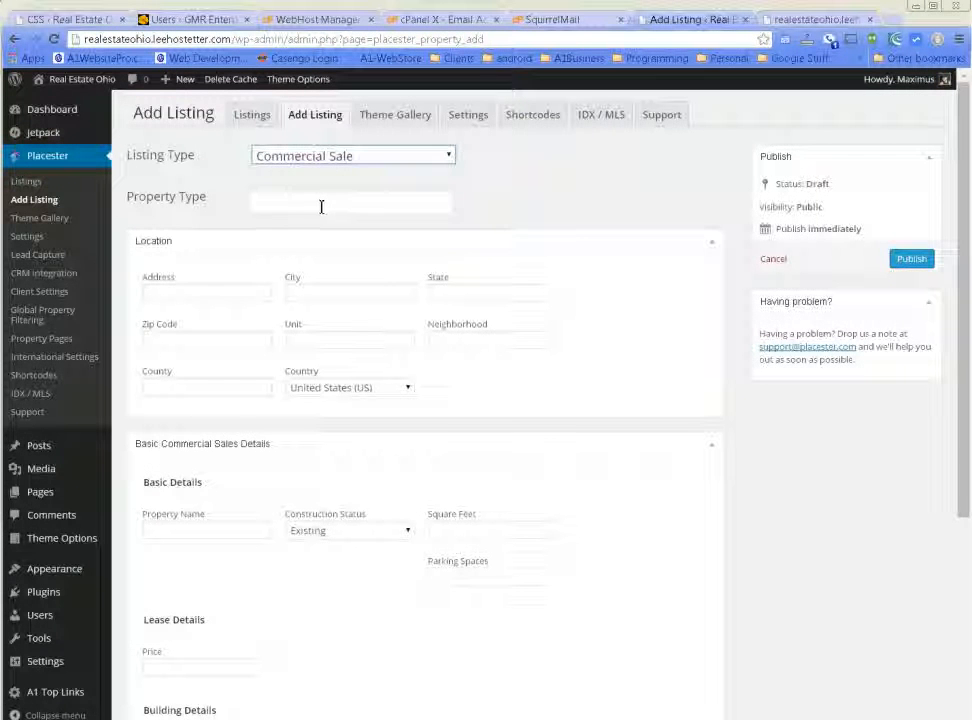
left_click(321, 201)
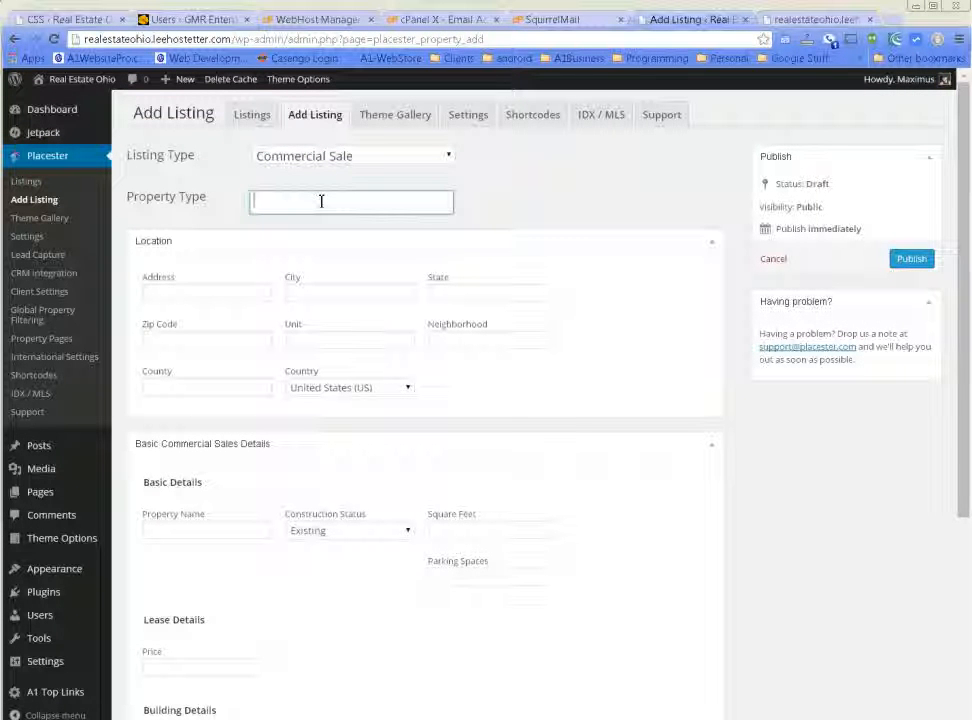
type("Commercial")
left_click(231, 298)
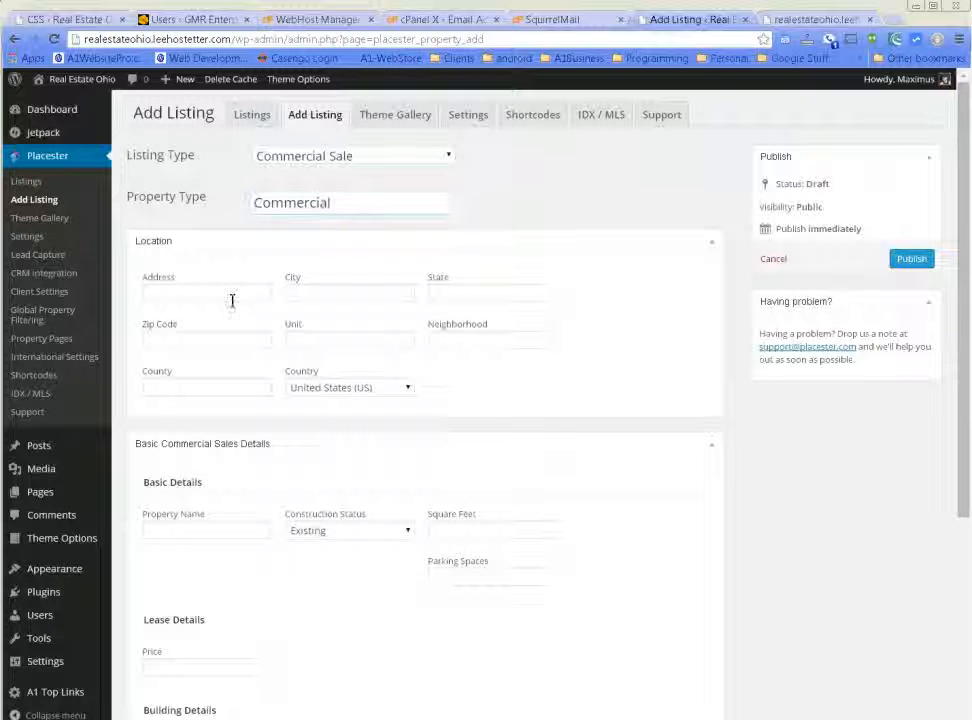
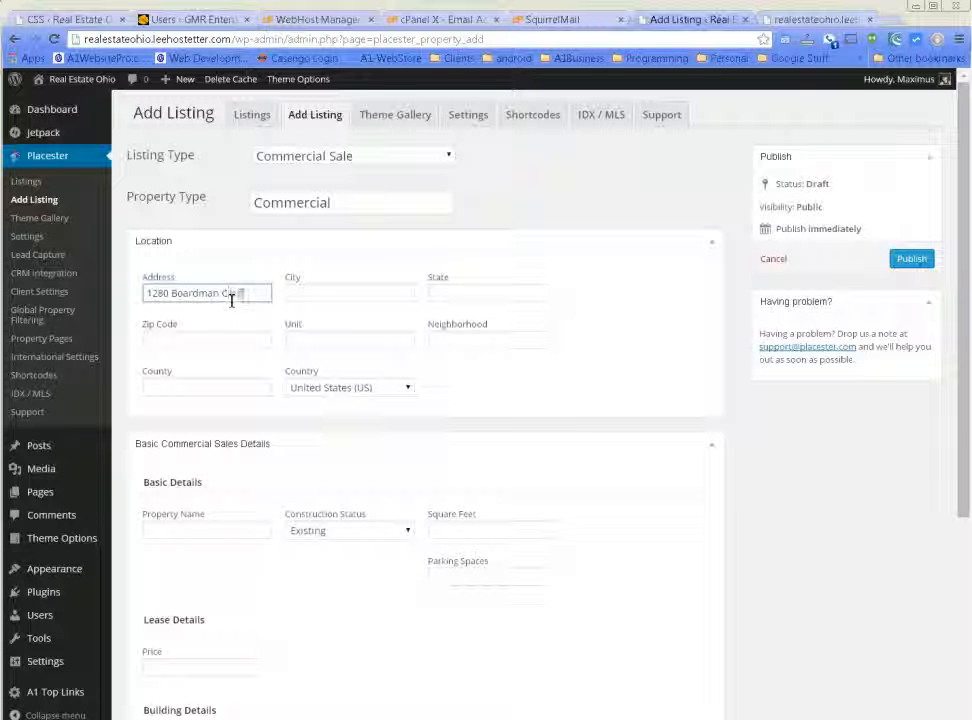
key("Tab")
type("B")
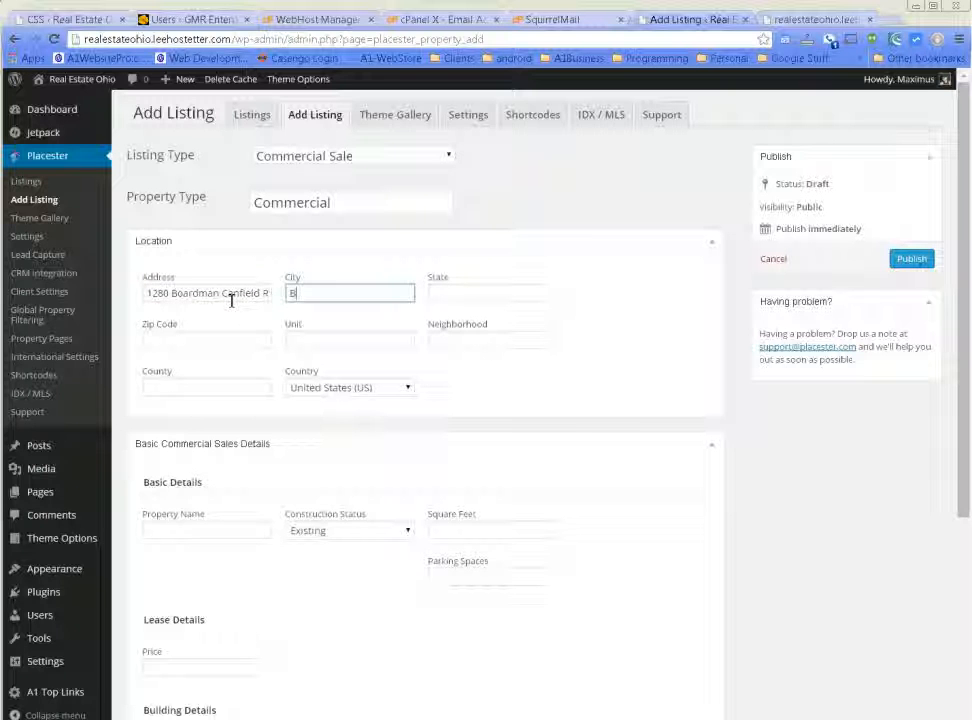
type("oardman")
key("Tab")
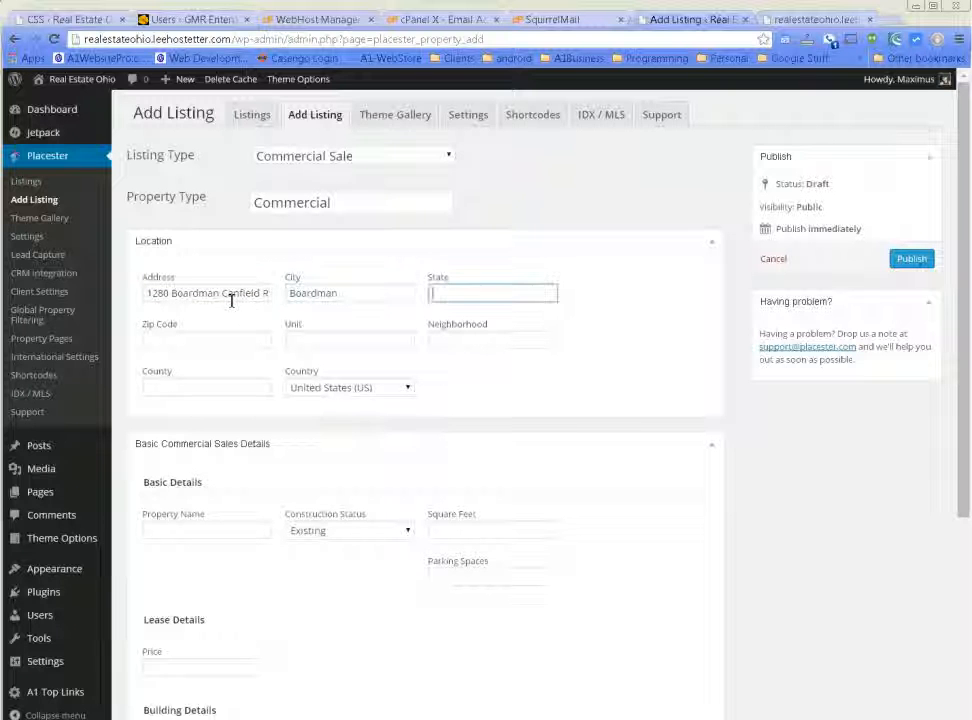
key("Tab")
type("44512")
Set unit 12 and county Mahoning, skipping neighborhood, and reach the property name field.
key("Tab")
type("12")
key("Tab")
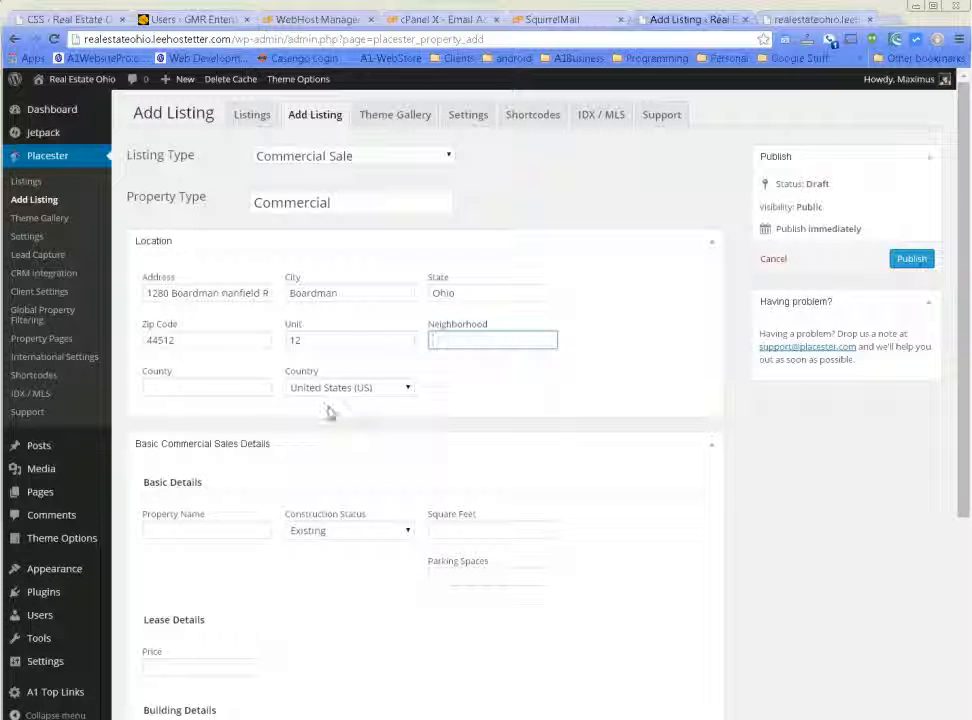
left_click(187, 391)
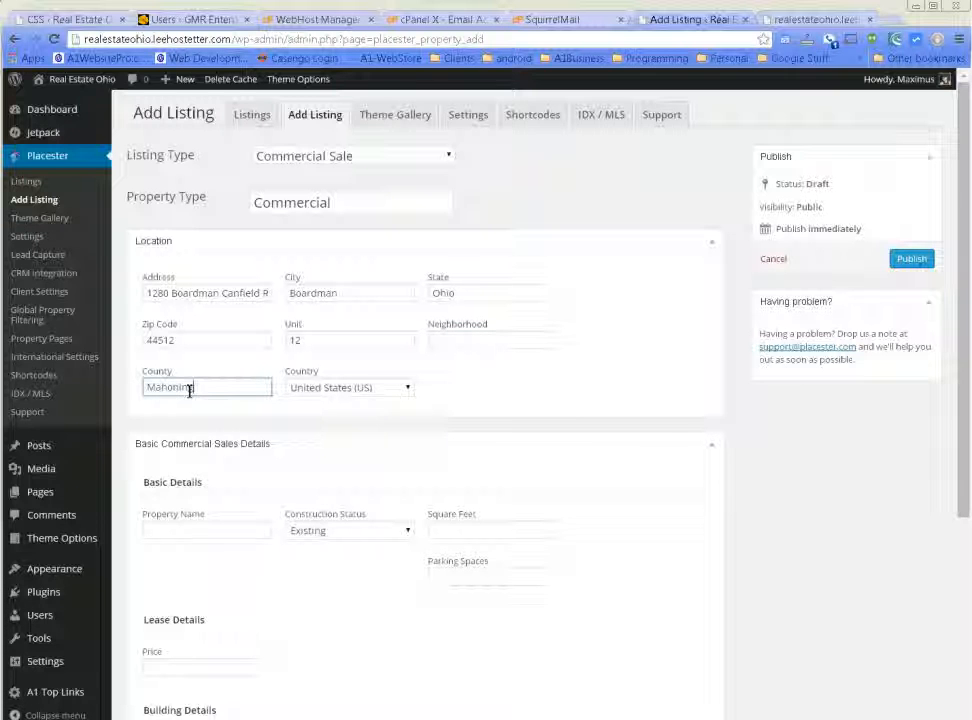
scroll(555, 395, "down", 2)
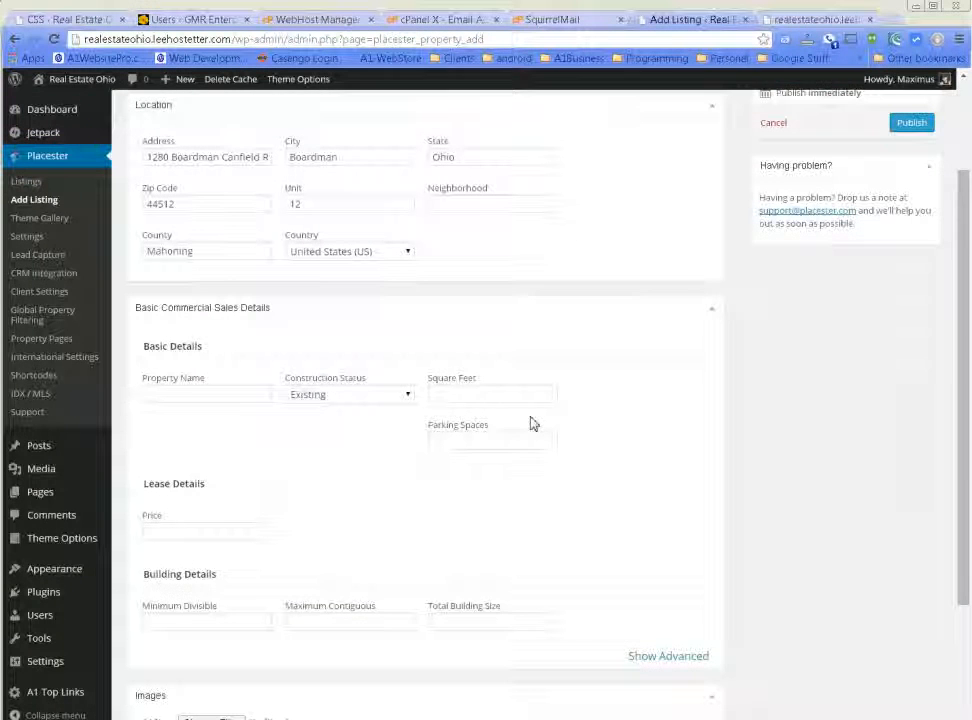
left_click(201, 401)
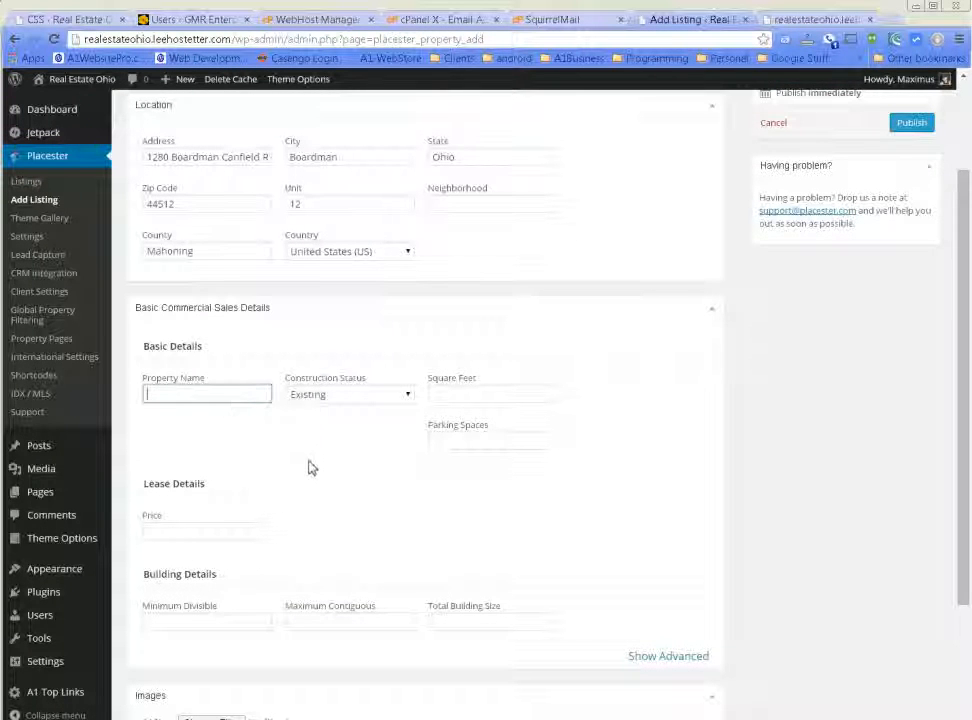
scroll(310, 468, "down", 2)
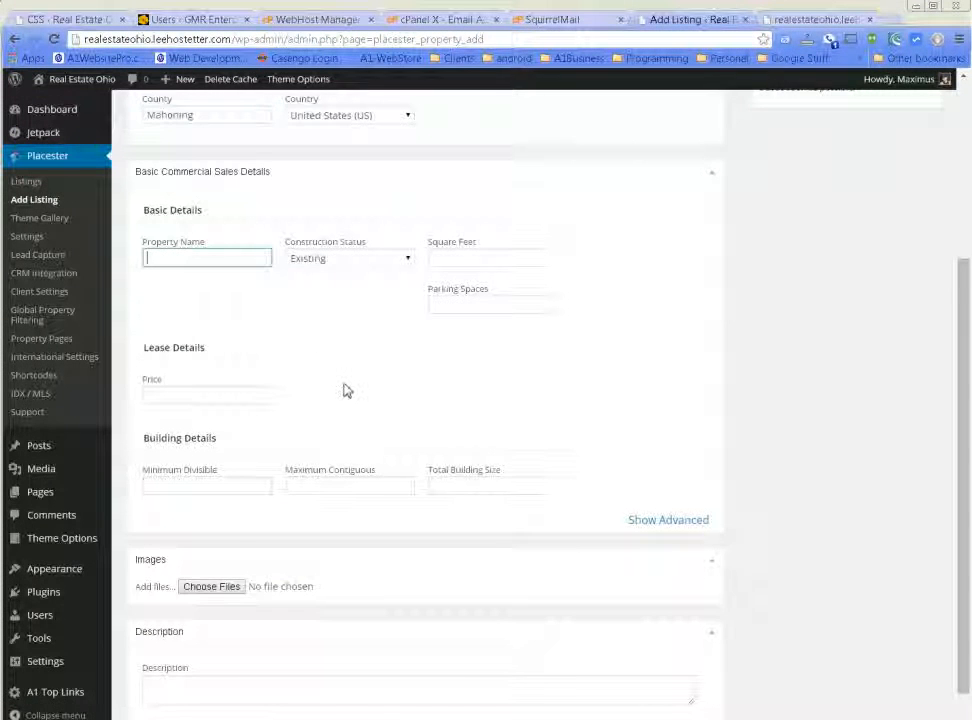
scroll(347, 390, "down", 1)
Attach the residential realestate western pa photo to the listing.
left_click(227, 546)
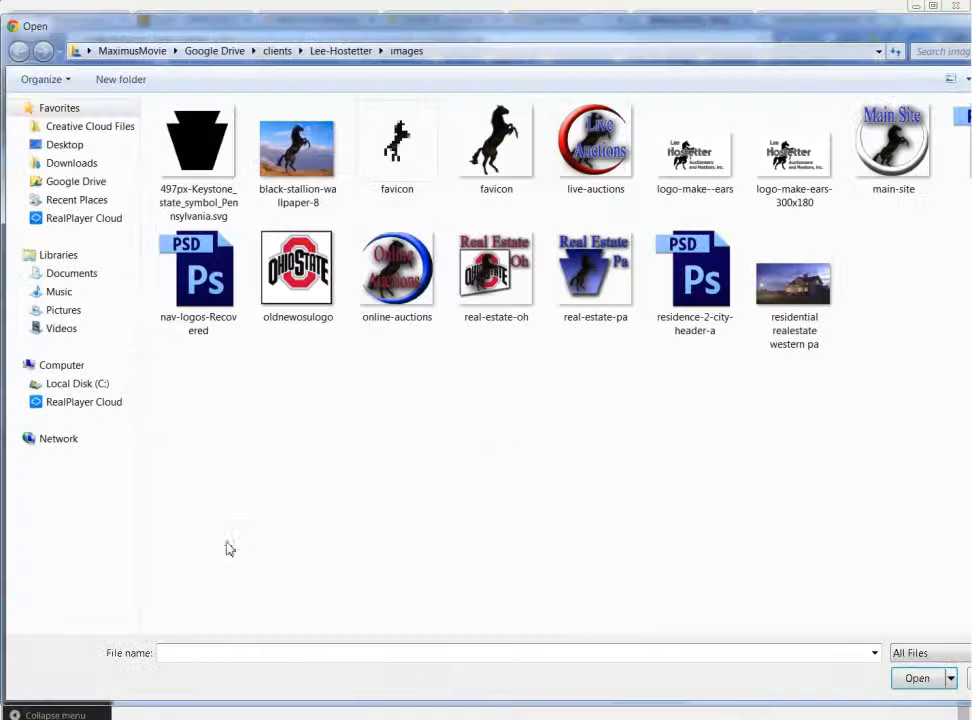
double_click(793, 283)
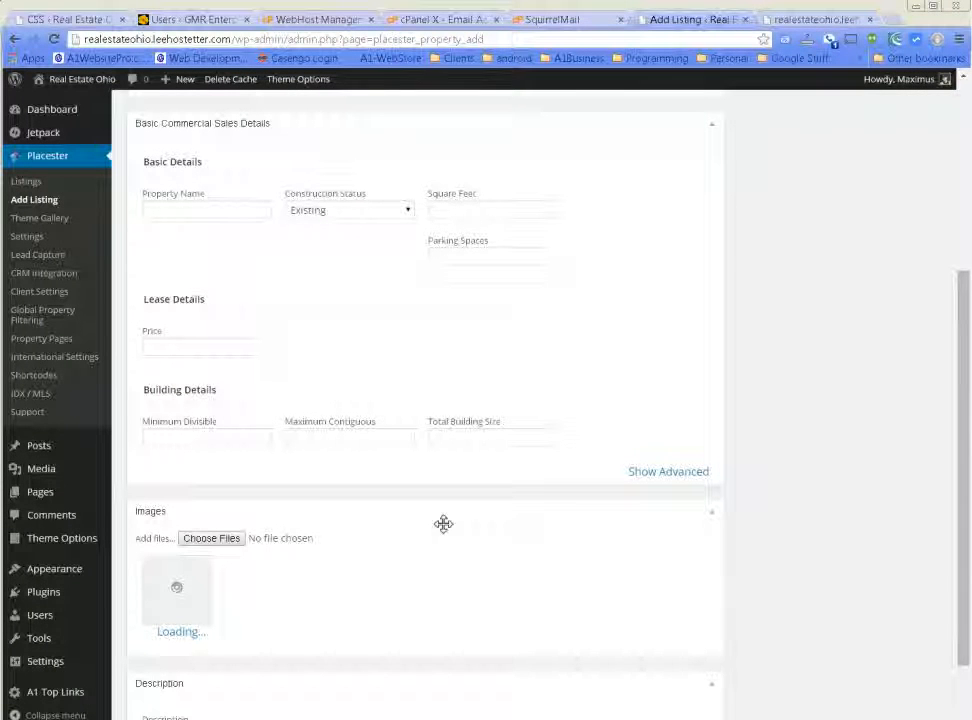
scroll(525, 406, "up", 3)
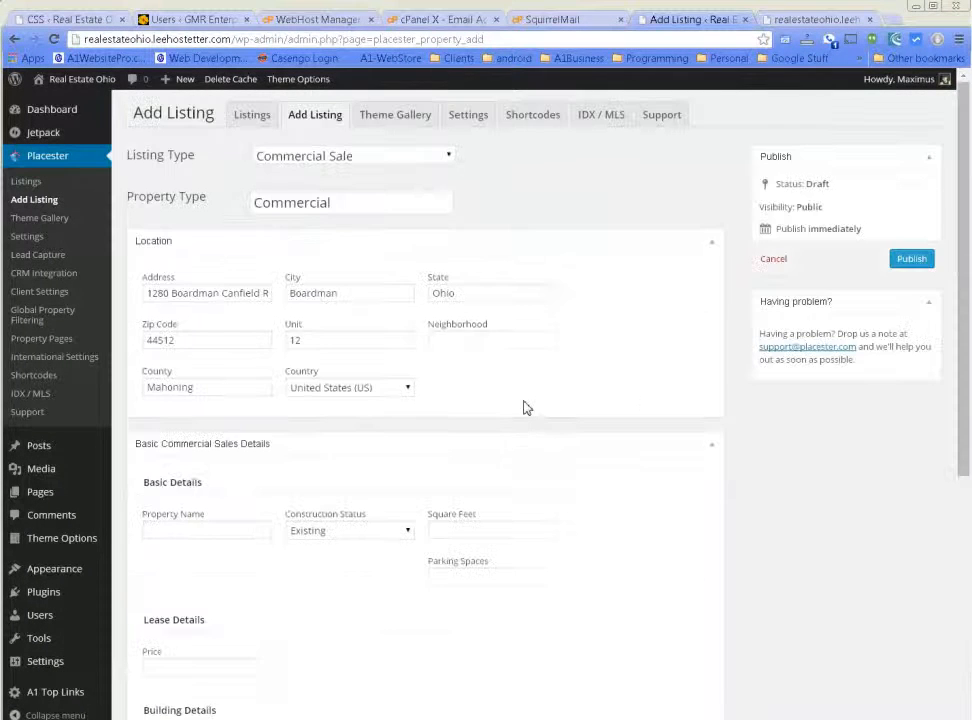
scroll(523, 404, "down", 4)
scroll(362, 640, "up", 1)
scroll(349, 625, "down", 1)
Enter the description 'This is some property' and expand the advanced Commercial Sale details.
left_click(242, 651)
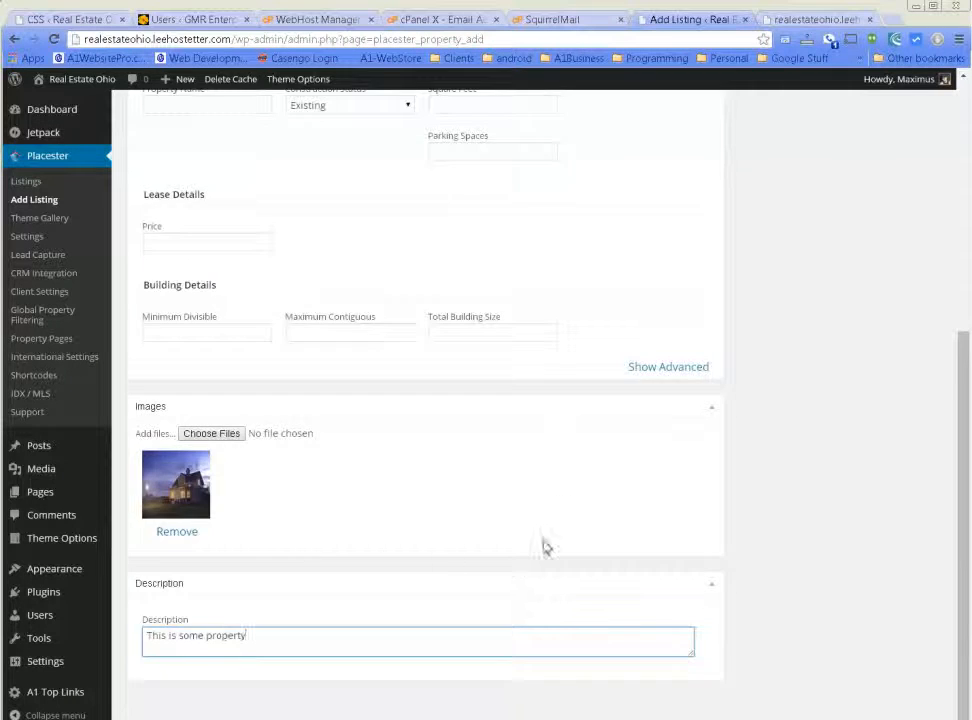
scroll(668, 471, "up", 5)
scroll(680, 500, "down", 4)
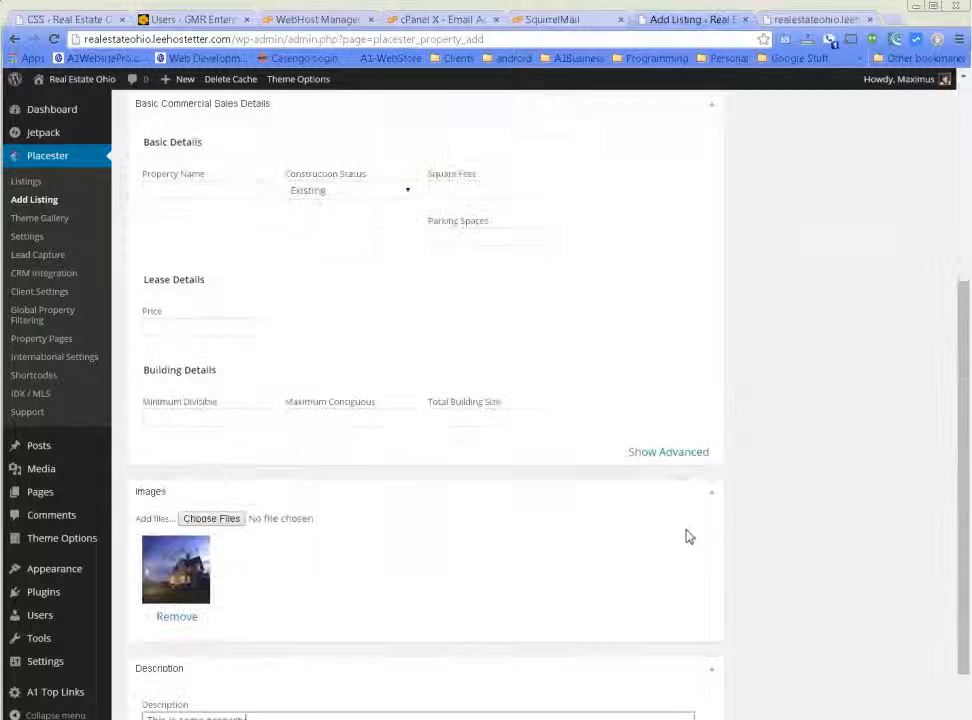
left_click(676, 453)
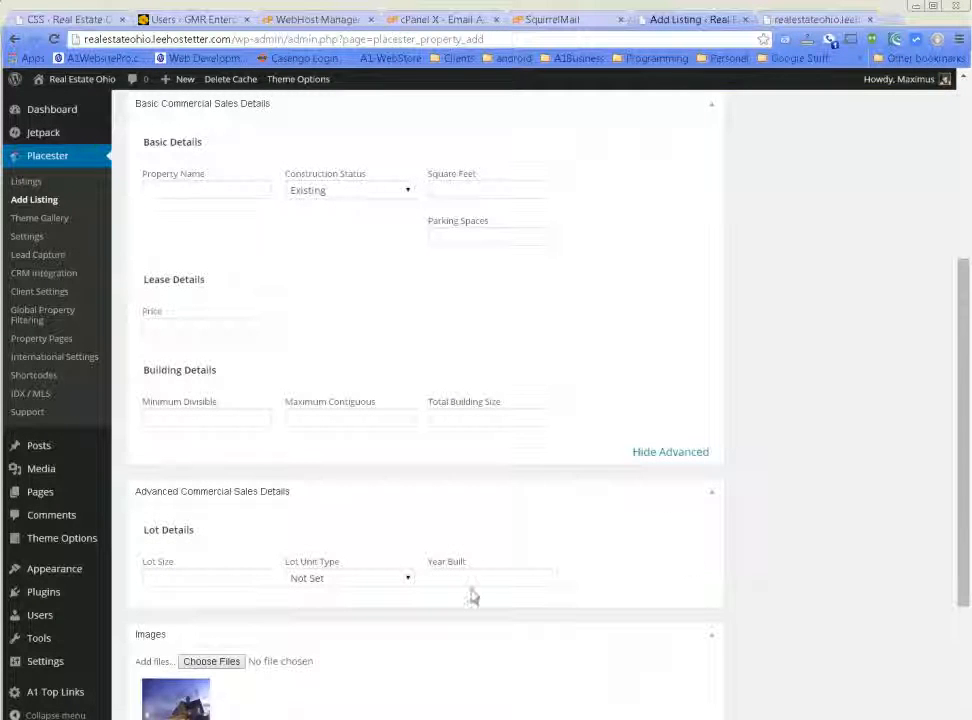
left_click(155, 579)
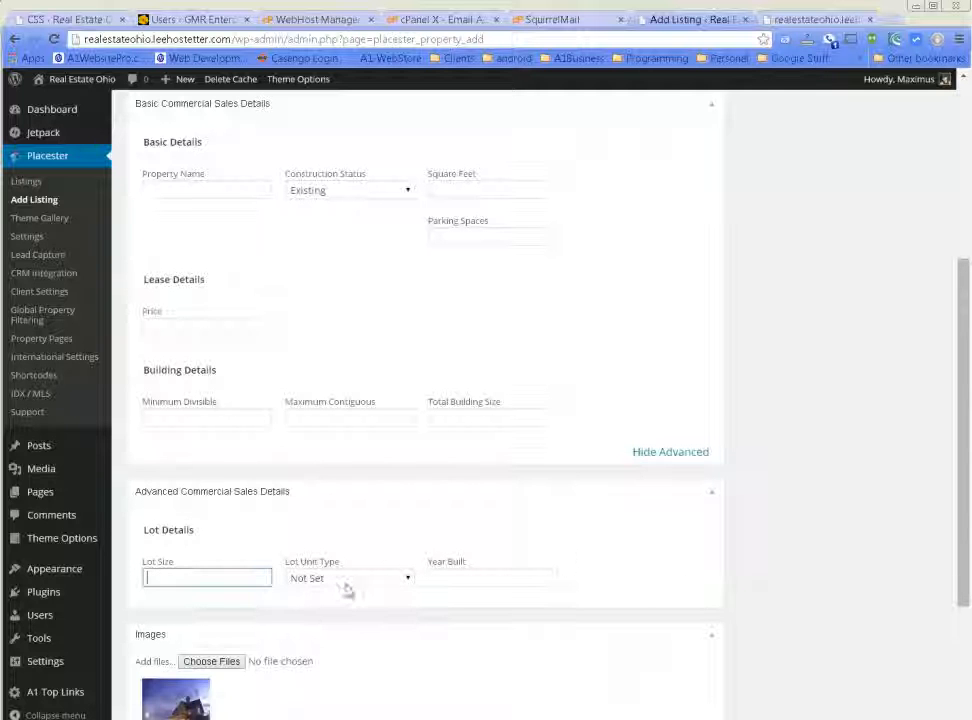
scroll(879, 542, "up", 4)
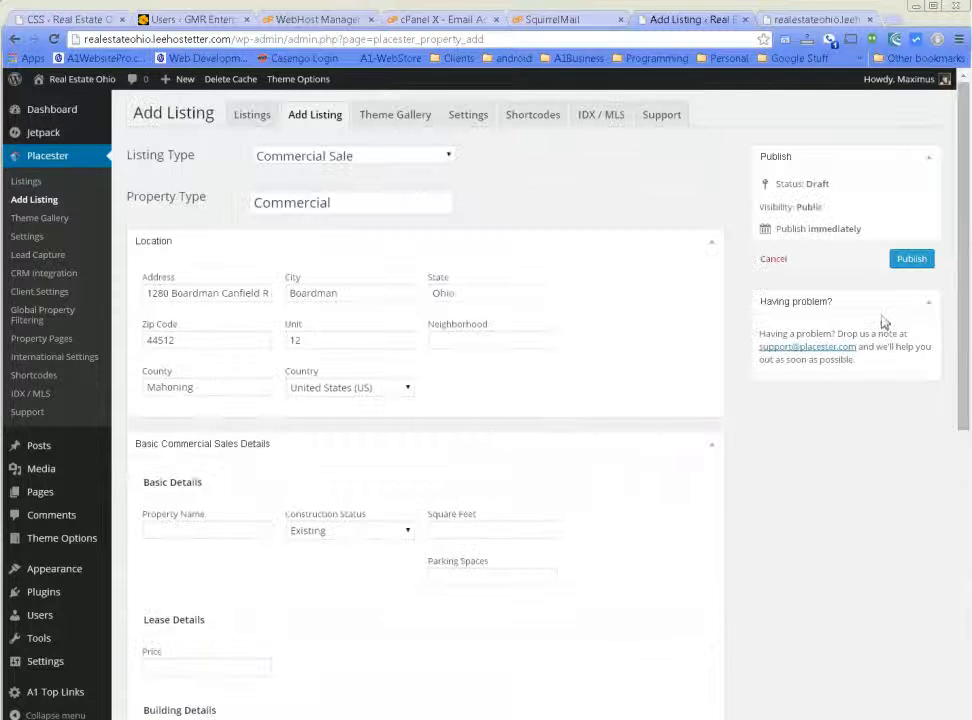
Publish the Boardman listing, confirm it under New Listings on the live site, and open Widgets.
left_click(913, 258)
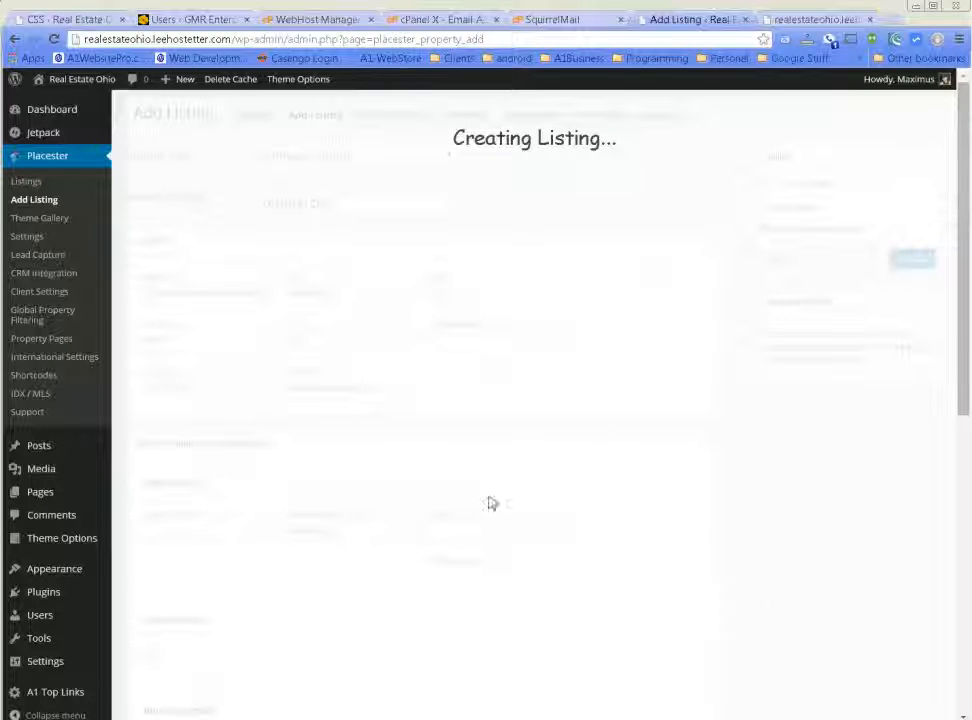
mouse_move(78, 82)
left_click(60, 108)
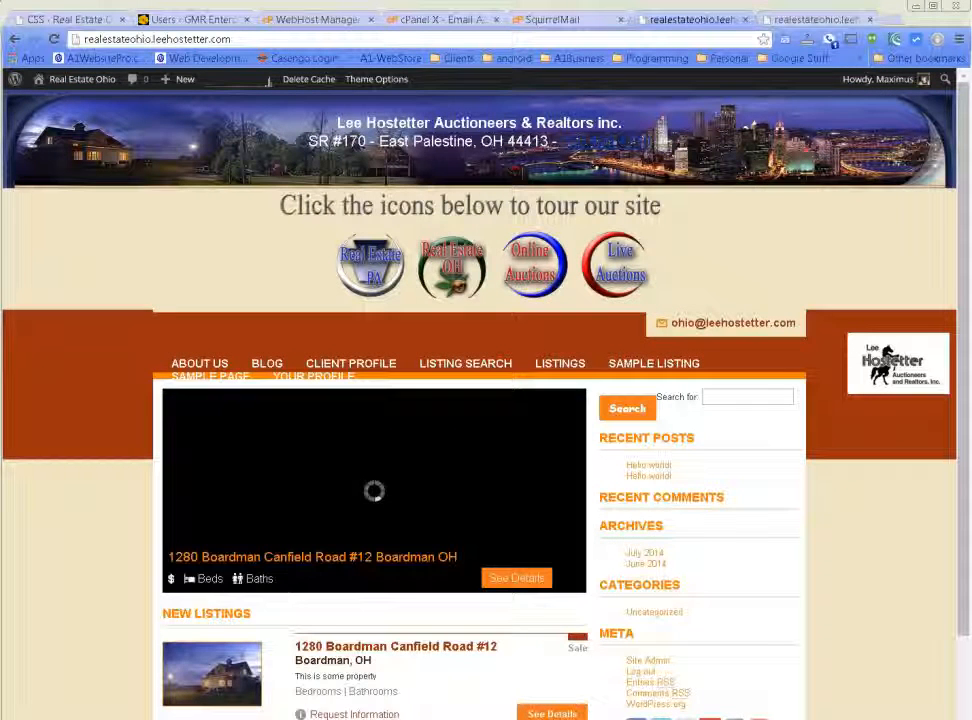
scroll(44, 553, "down", 2)
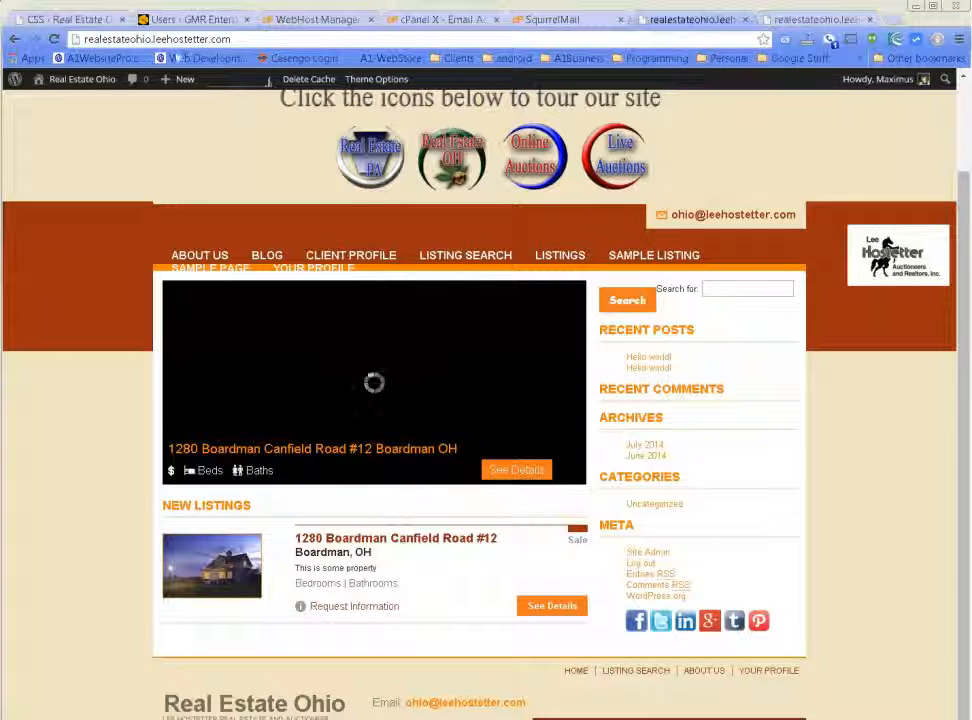
mouse_move(66, 84)
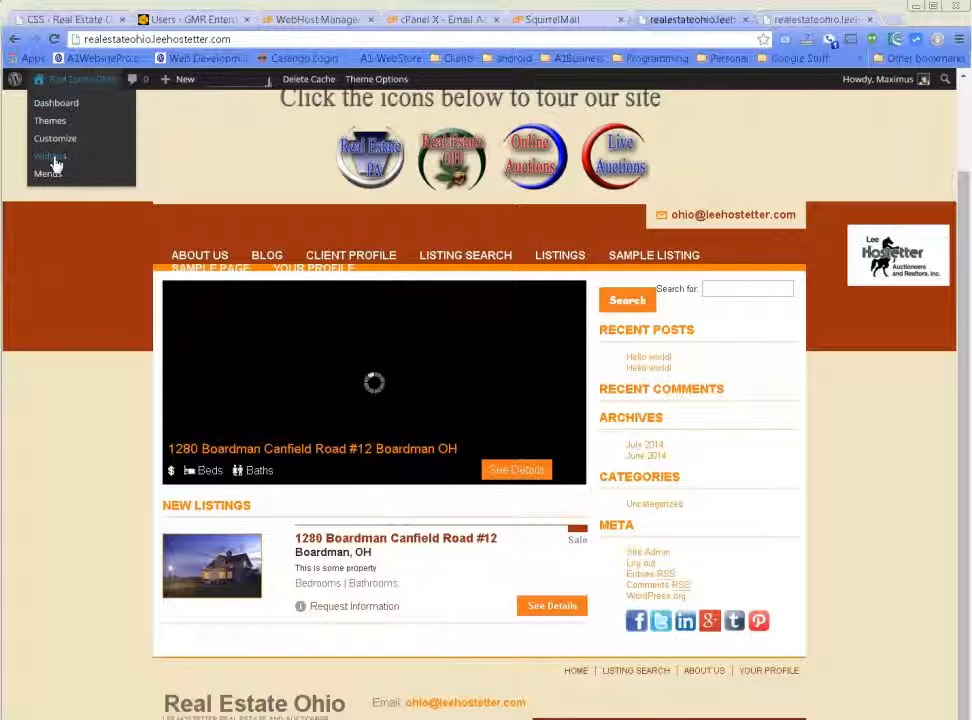
left_click(52, 161)
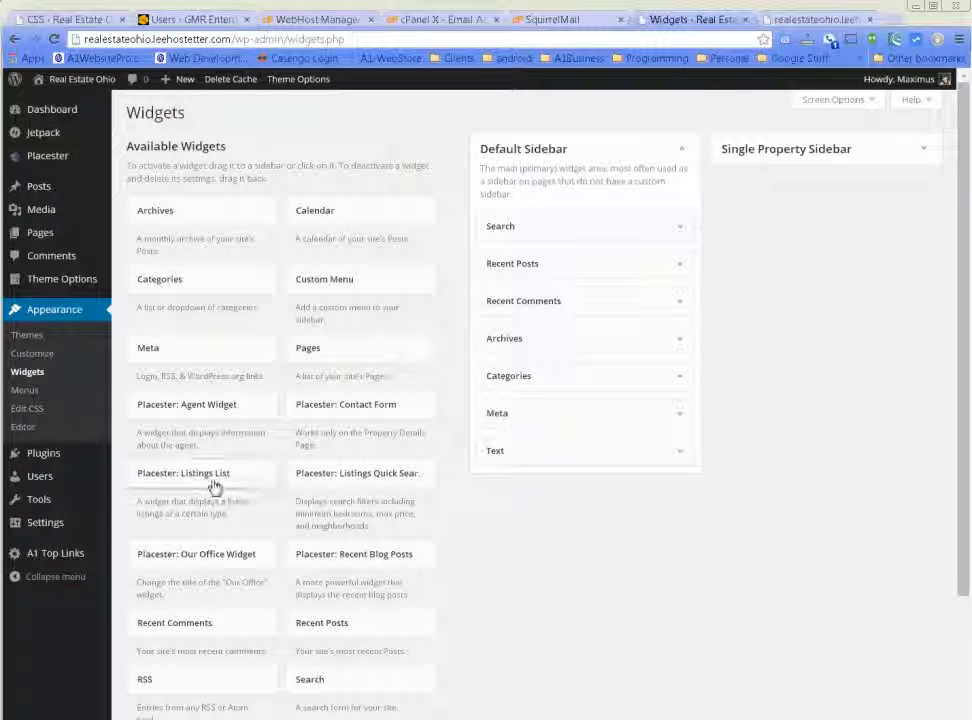
Add the Listings List widget titled Listings to Default Sidebar and delete the Search widget.
left_click_drag(202, 480, 600, 248)
left_click(670, 237)
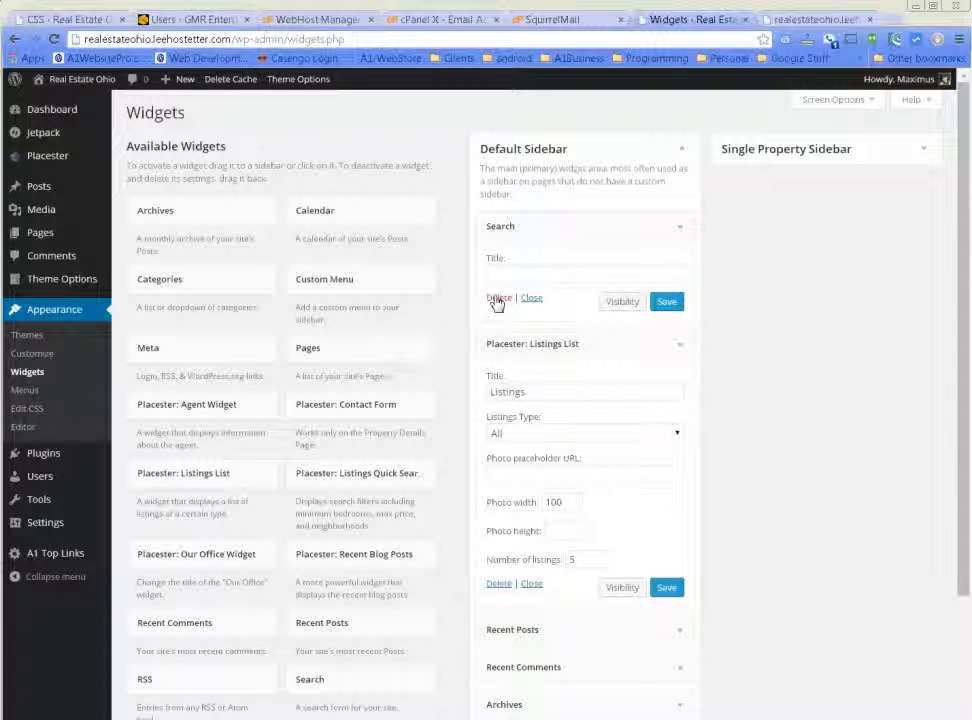
left_click(497, 303)
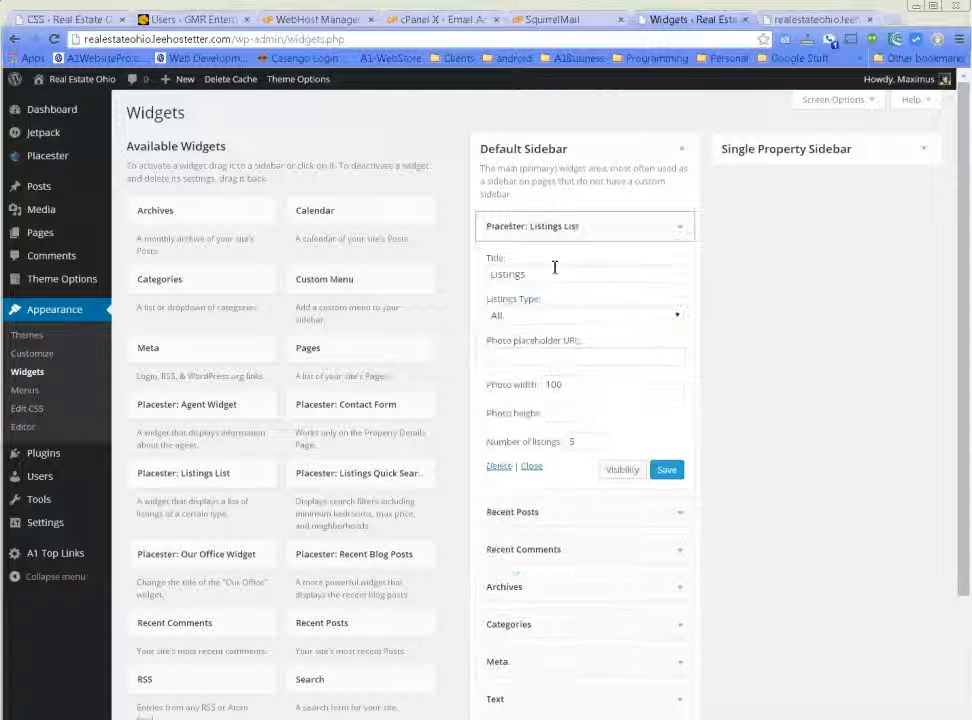
left_click(667, 470)
left_click(531, 466)
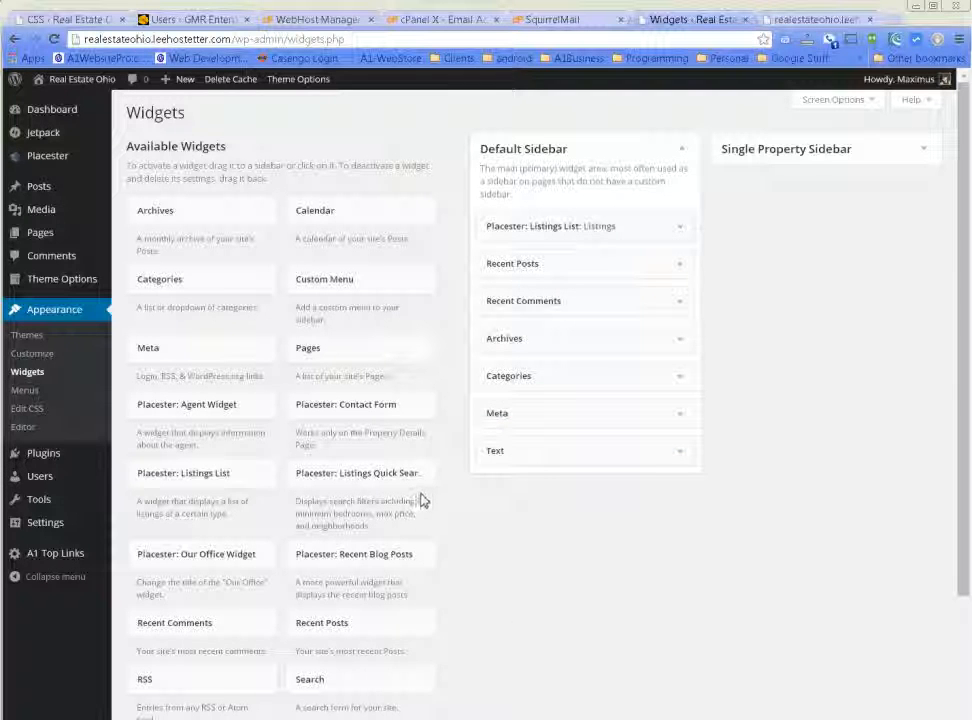
Add the Listings Quick Search widget to Default Sidebar, titled Search, and save it.
left_click_drag(389, 488, 523, 222)
left_click(557, 274)
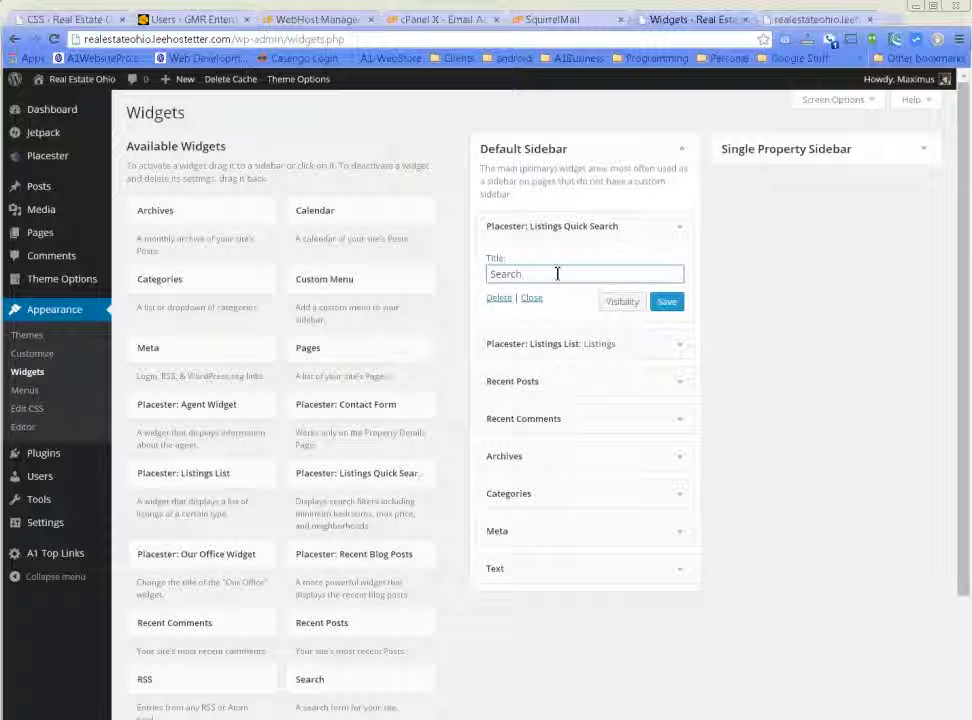
left_click(675, 303)
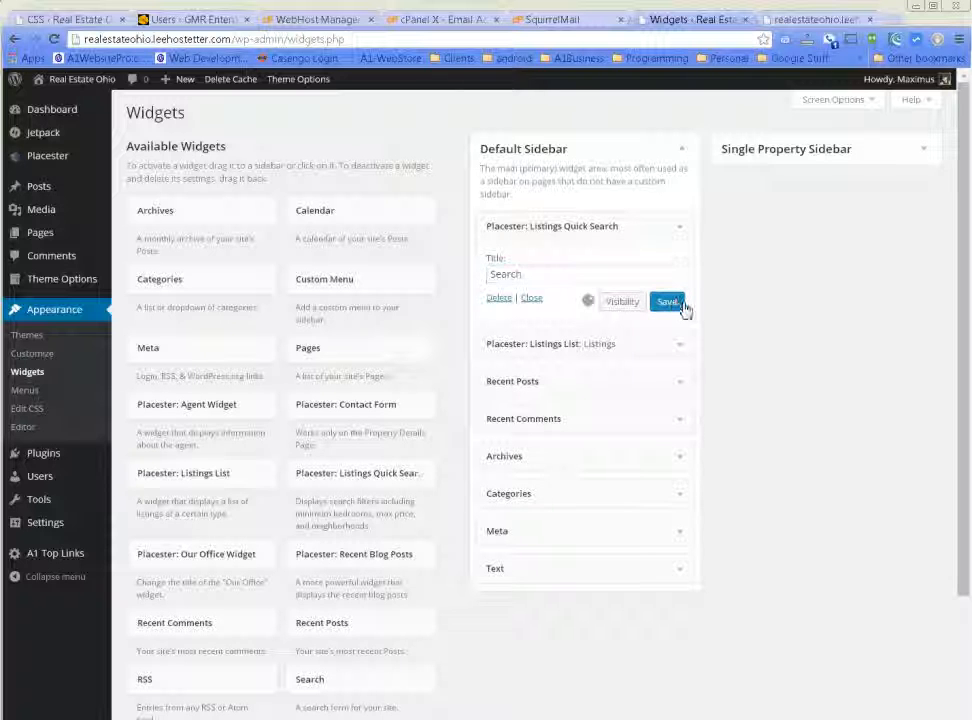
left_click(682, 228)
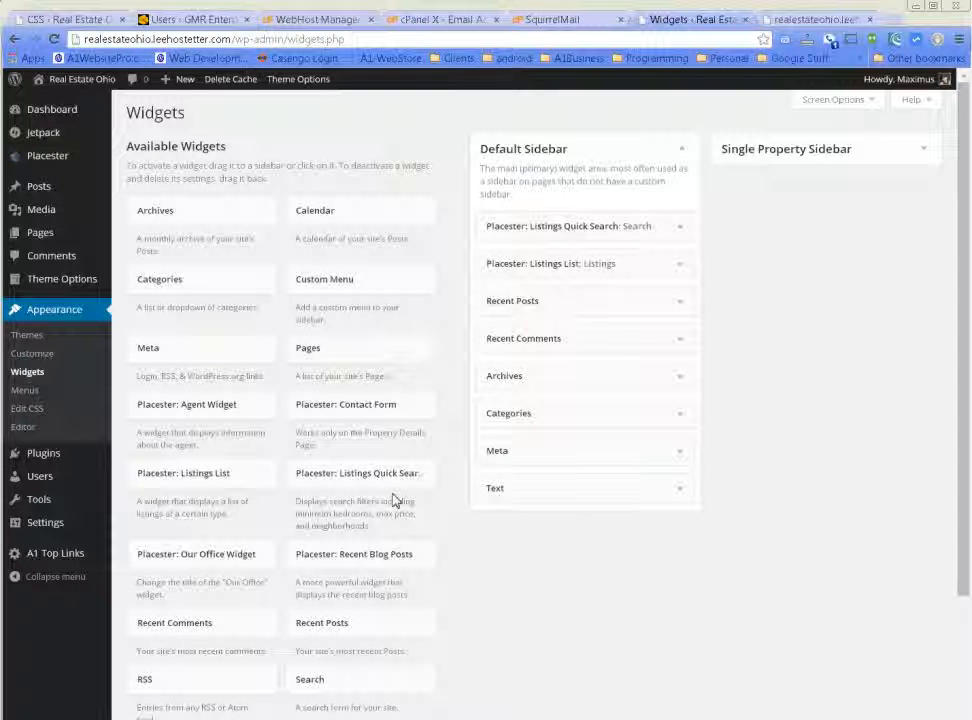
Add and then remove the Our Office Widget, and view the live site.
scroll(395, 500, "down", 2)
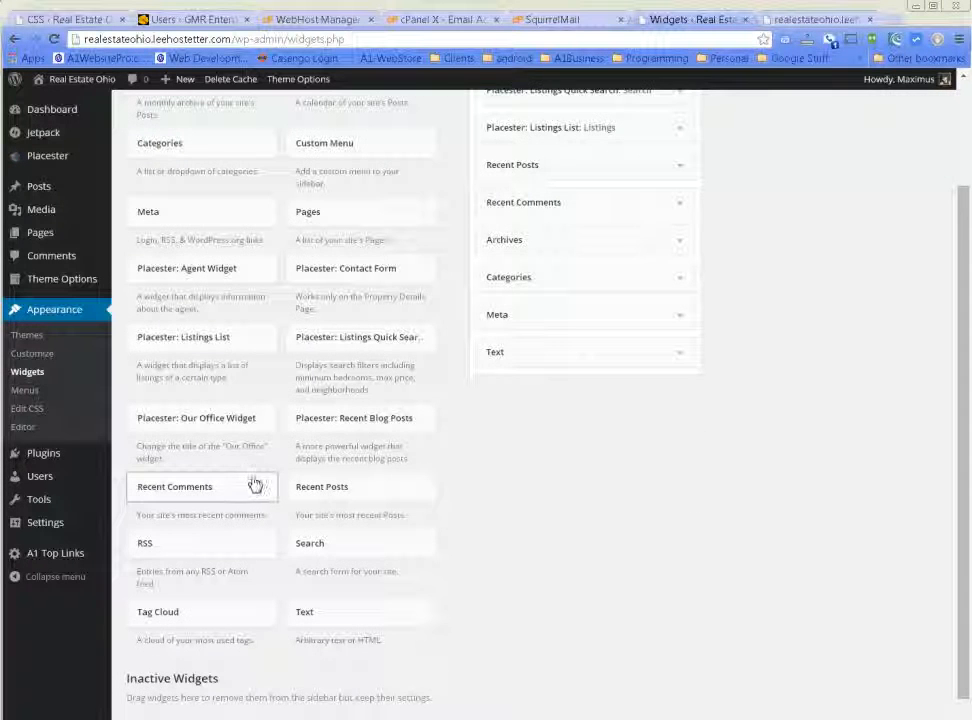
left_click_drag(182, 427, 548, 190)
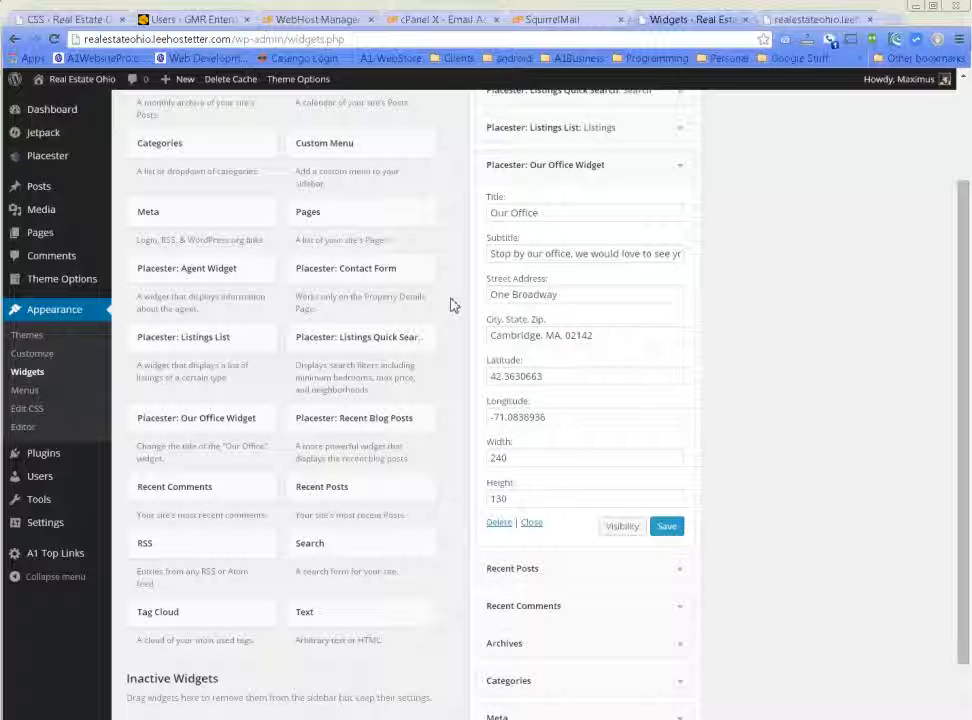
left_click(500, 523)
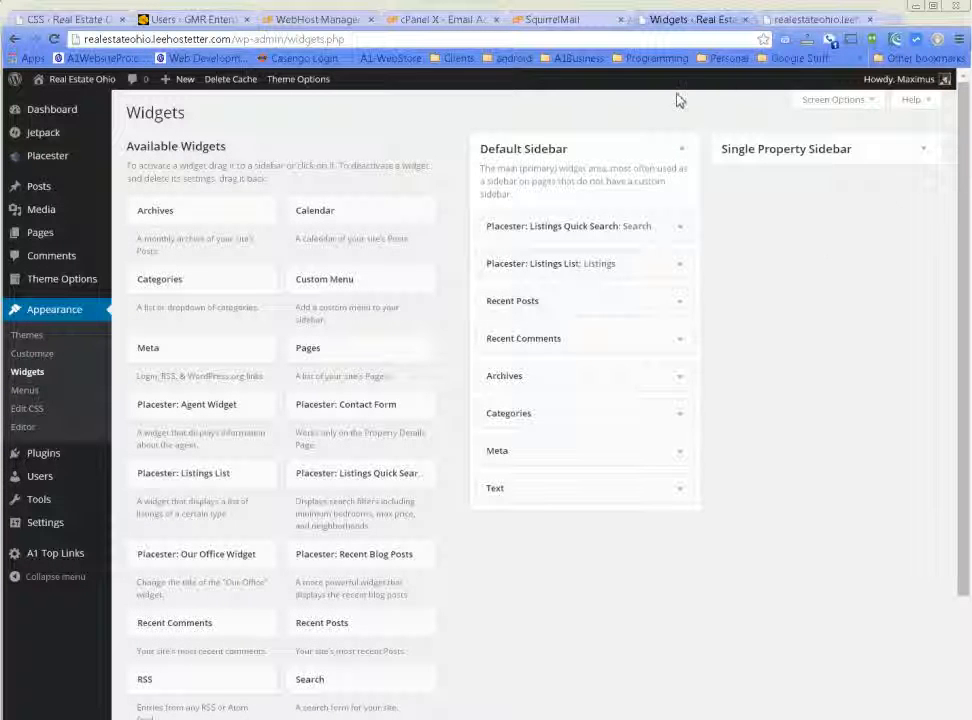
left_click(57, 105)
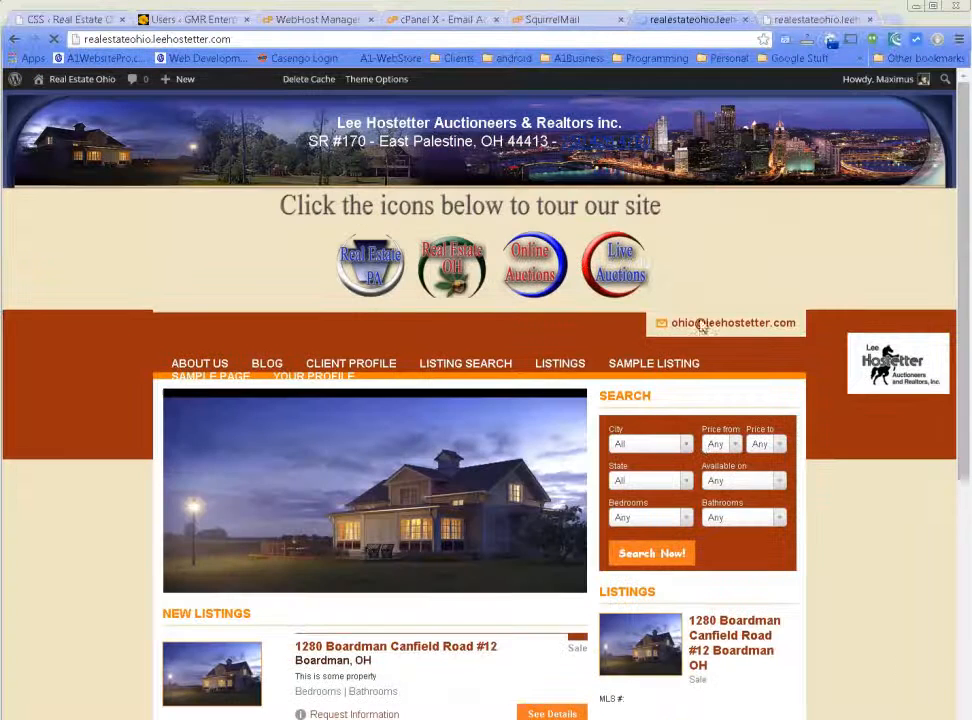
scroll(888, 628, "down", 1)
left_click(665, 310)
left_click(665, 310)
left_click(663, 346)
left_click(663, 346)
scroll(866, 536, "down", 2)
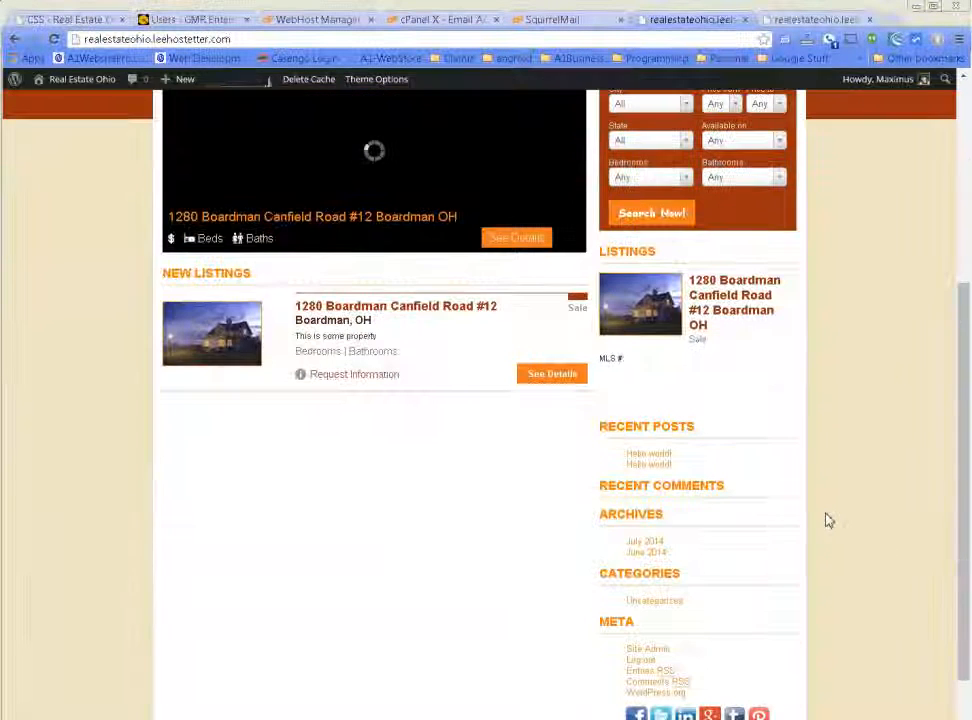
scroll(845, 525, "up", 1)
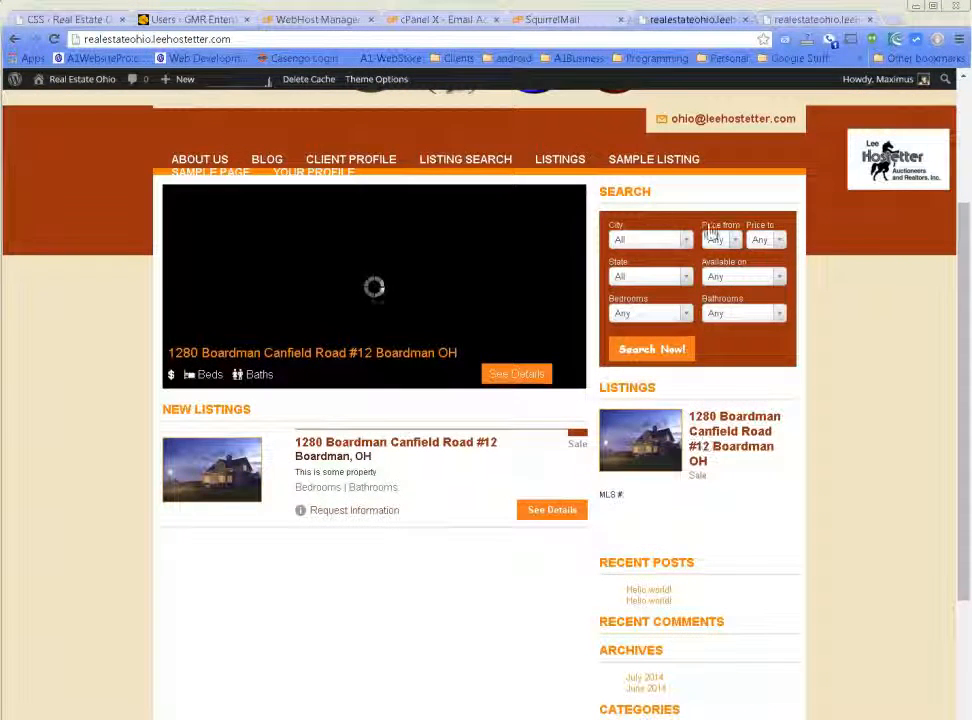
scroll(740, 320, "up", 2)
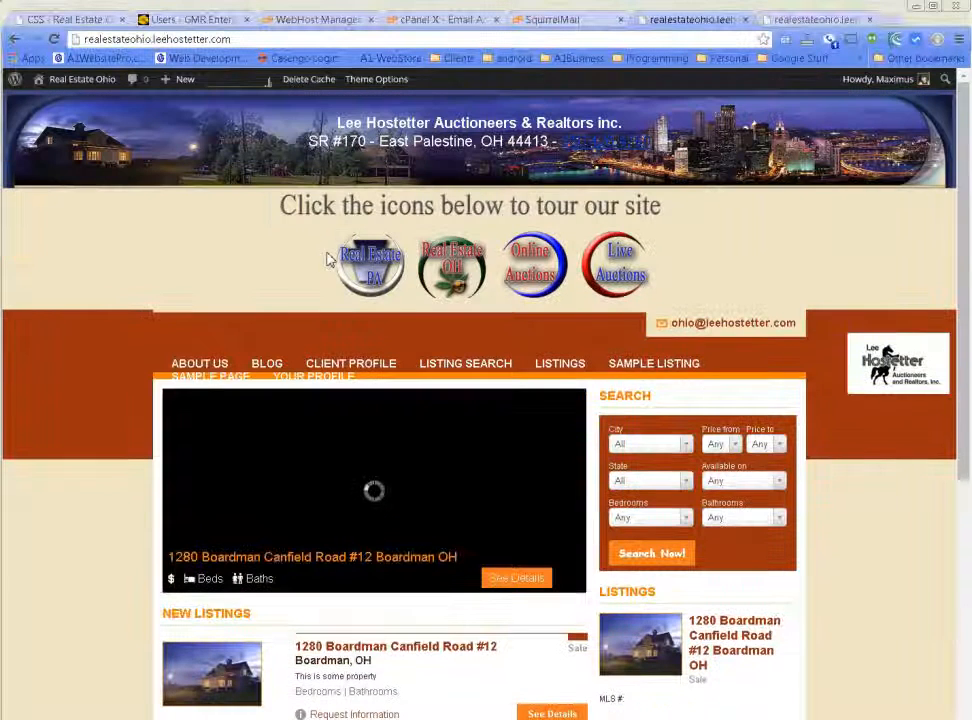
scroll(863, 503, "down", 1)
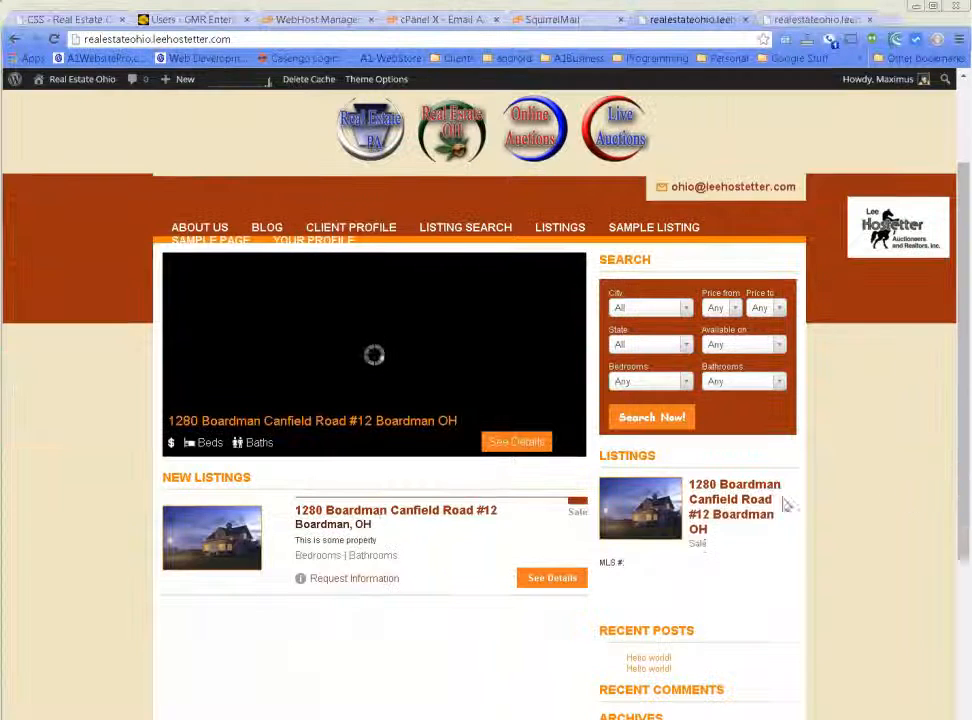
scroll(811, 516, "down", 2)
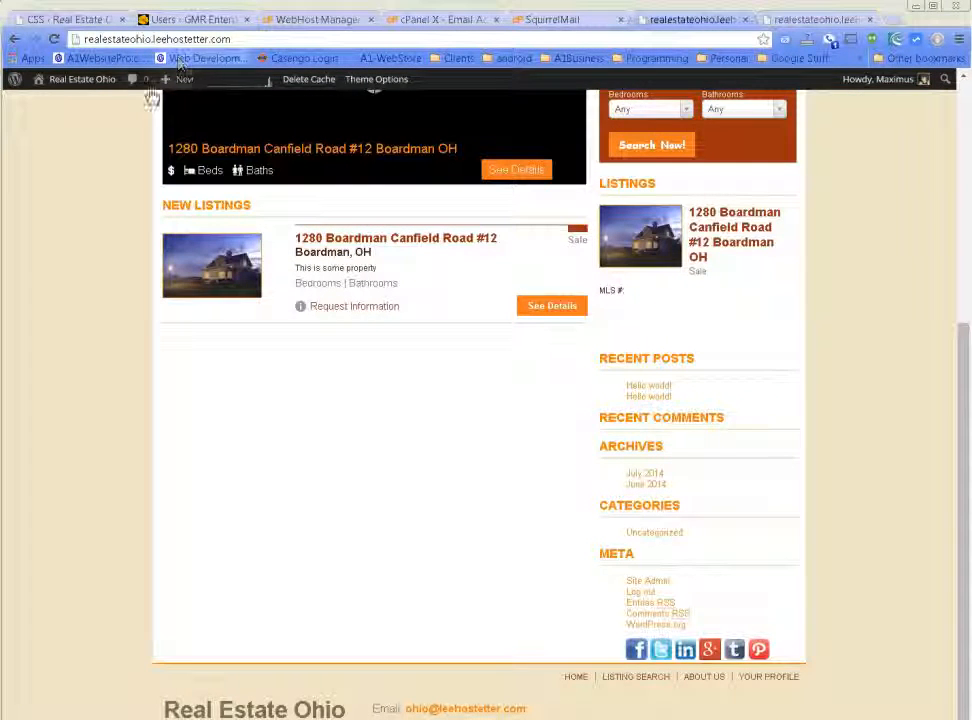
mouse_move(70, 80)
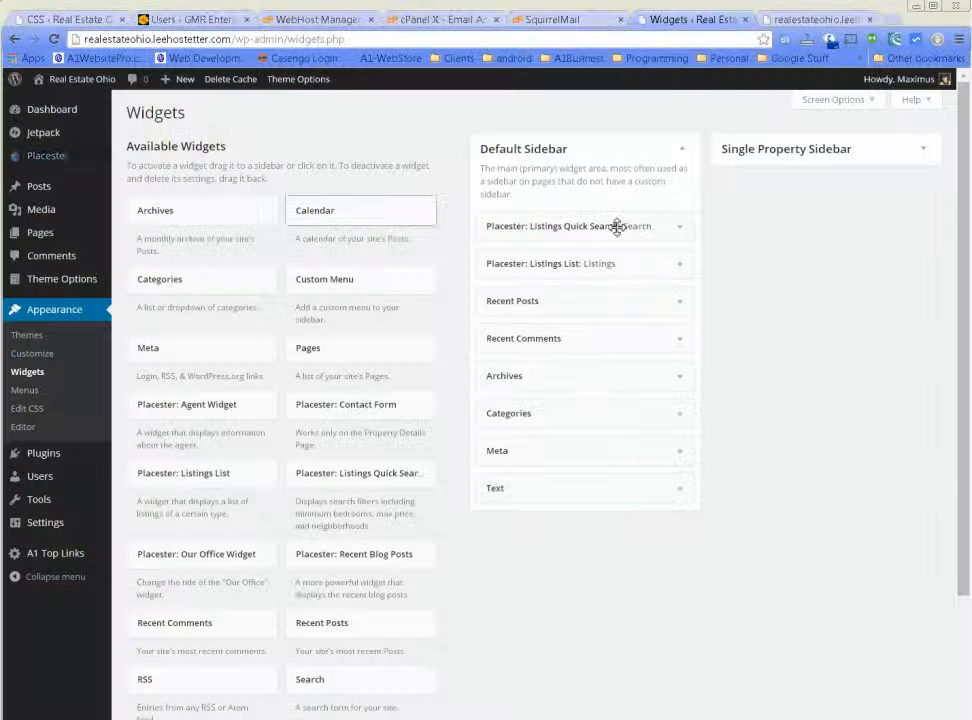
Inspect the Text, Meta and Categories widgets' settings in Default Sidebar.
left_click(679, 501)
left_click(680, 500)
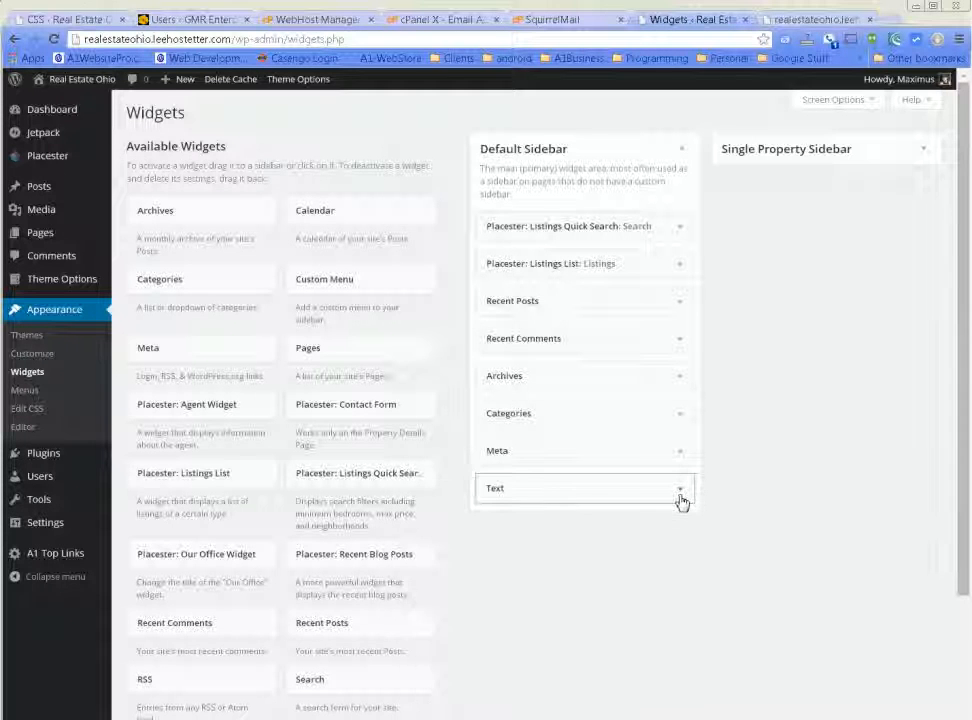
left_click(680, 455)
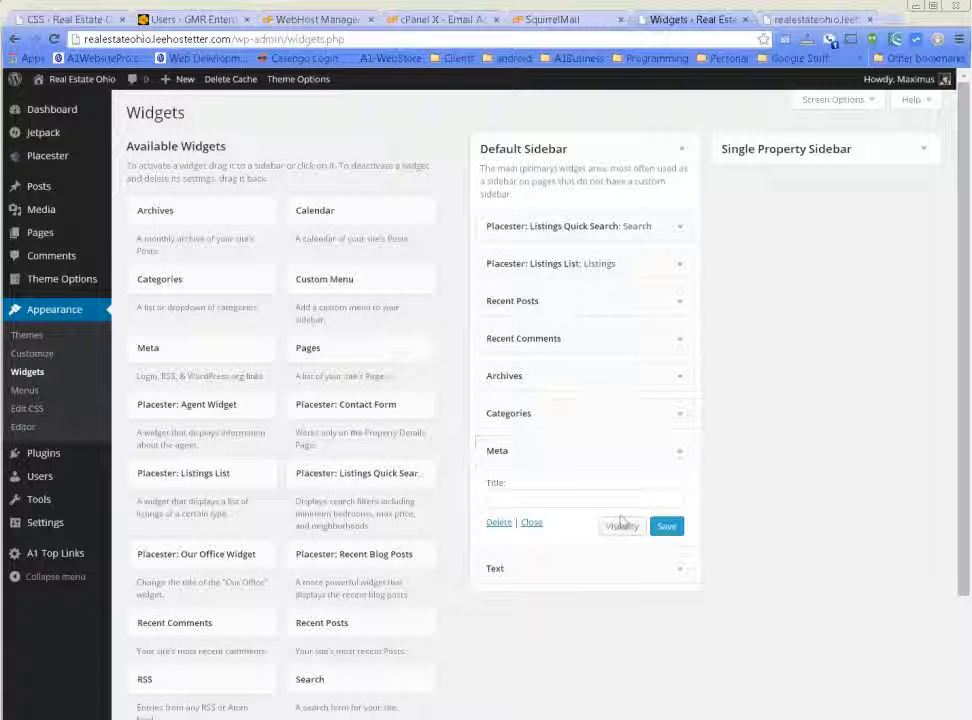
left_click(679, 452)
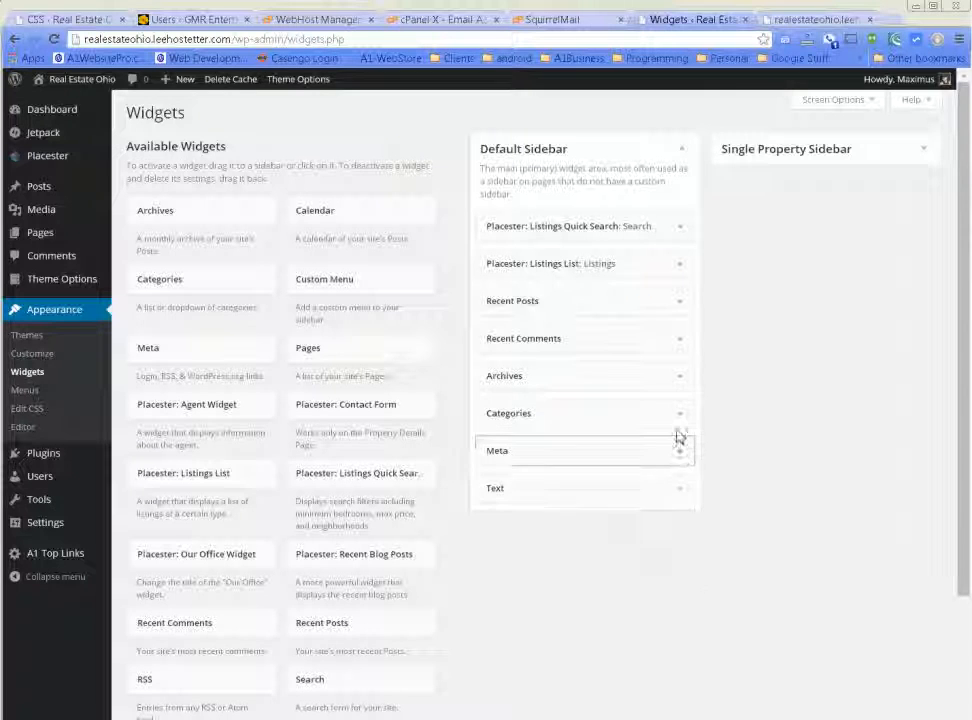
left_click(678, 421)
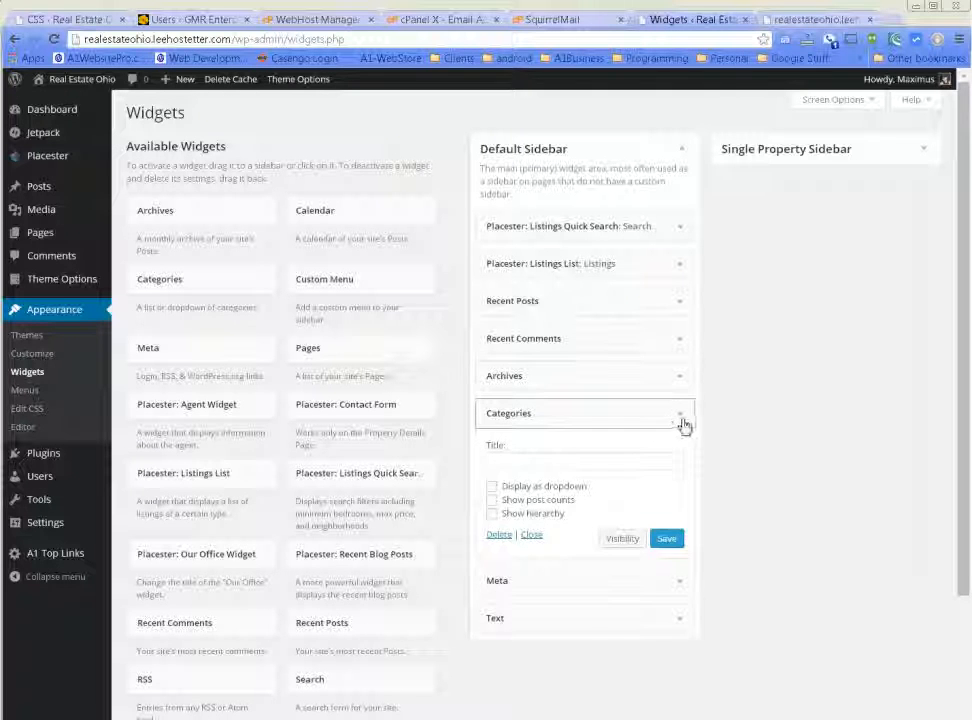
left_click(679, 423)
Delete the Archives widget from Default Sidebar and view the live site.
left_click(675, 378)
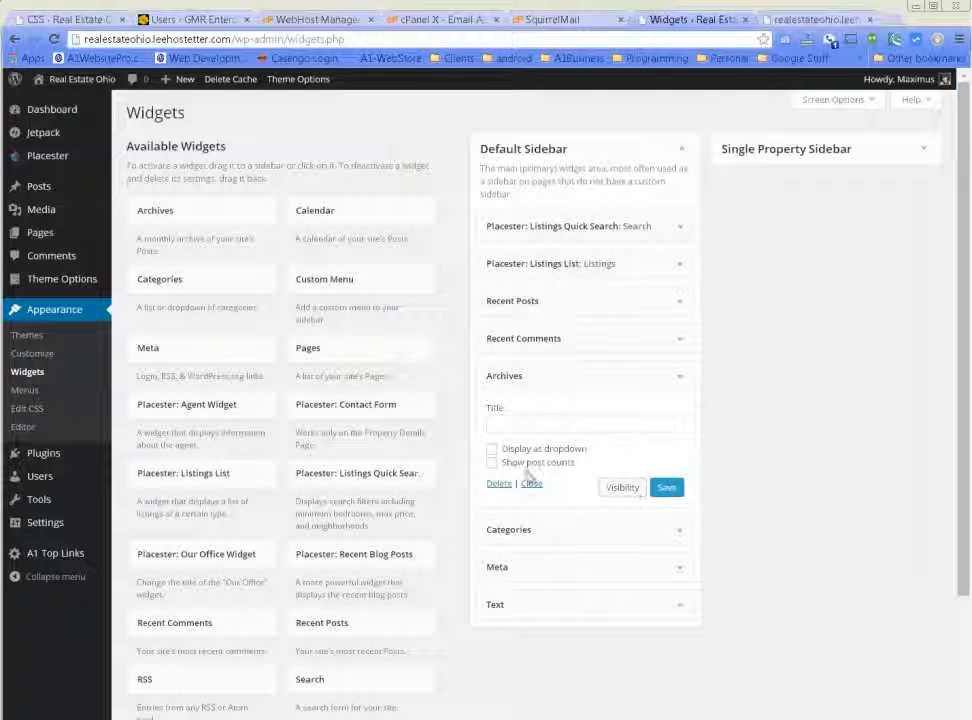
left_click(498, 485)
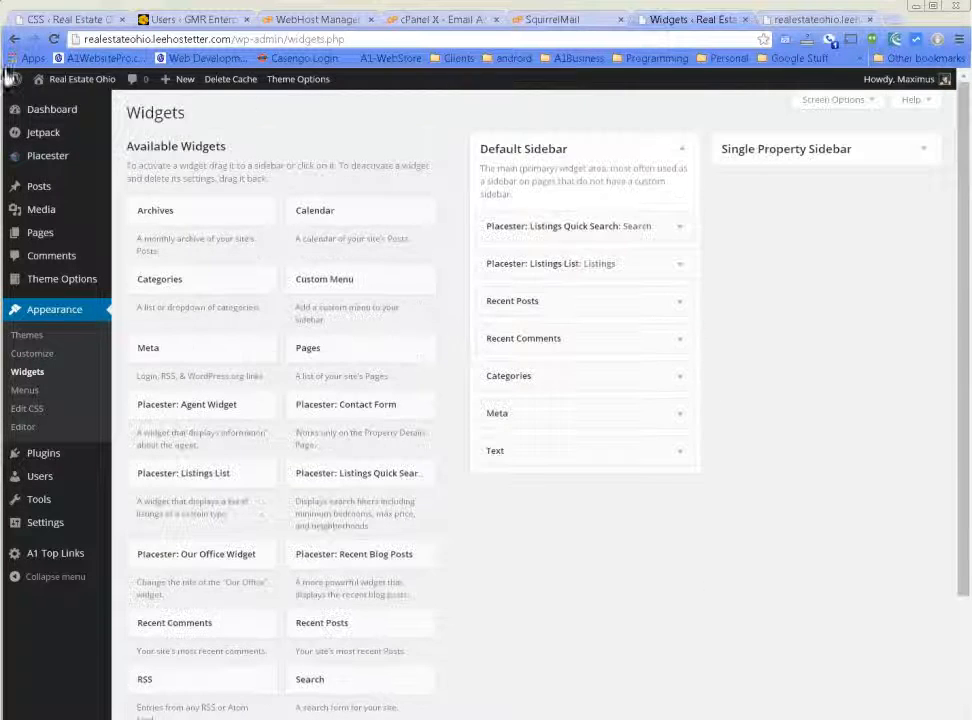
left_click(61, 104)
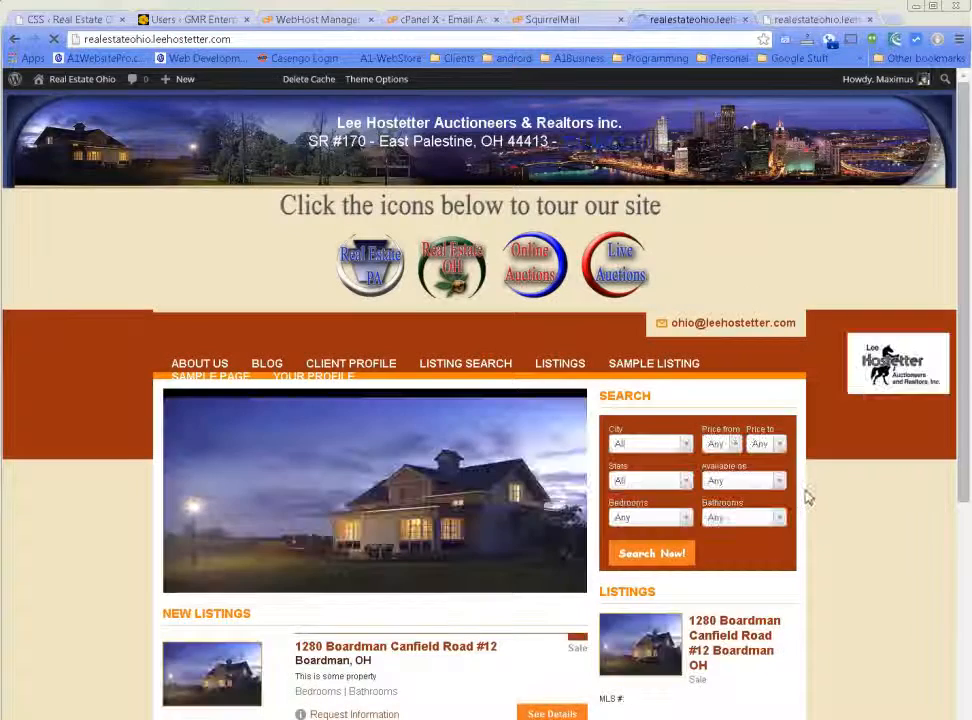
scroll(806, 492, "down", 5)
scroll(811, 498, "up", 5)
scroll(812, 501, "down", 2)
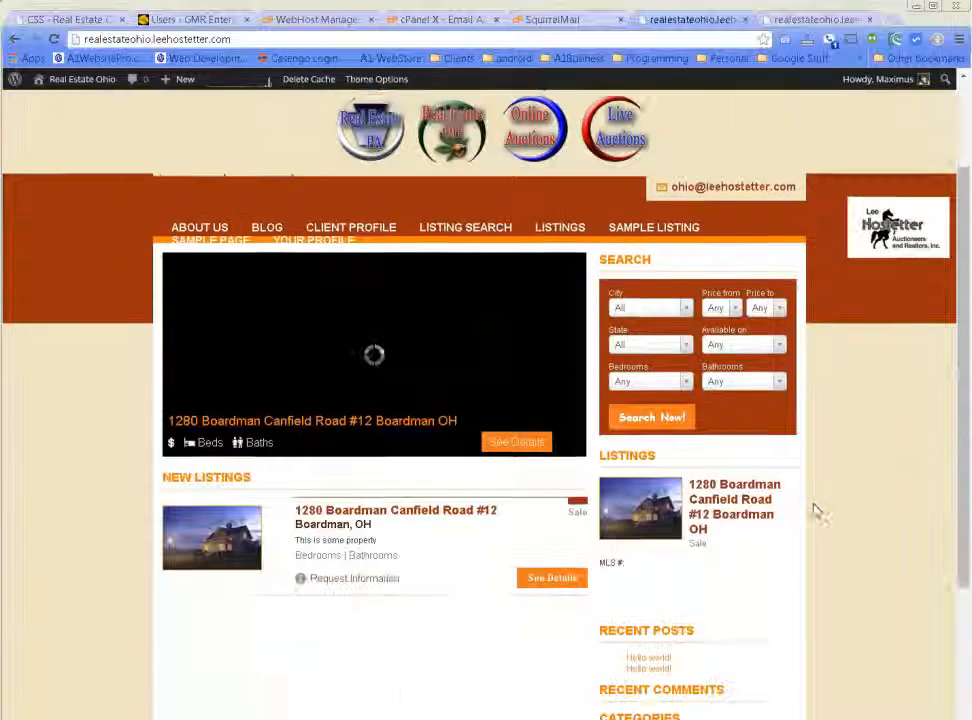
scroll(815, 511, "down", 1)
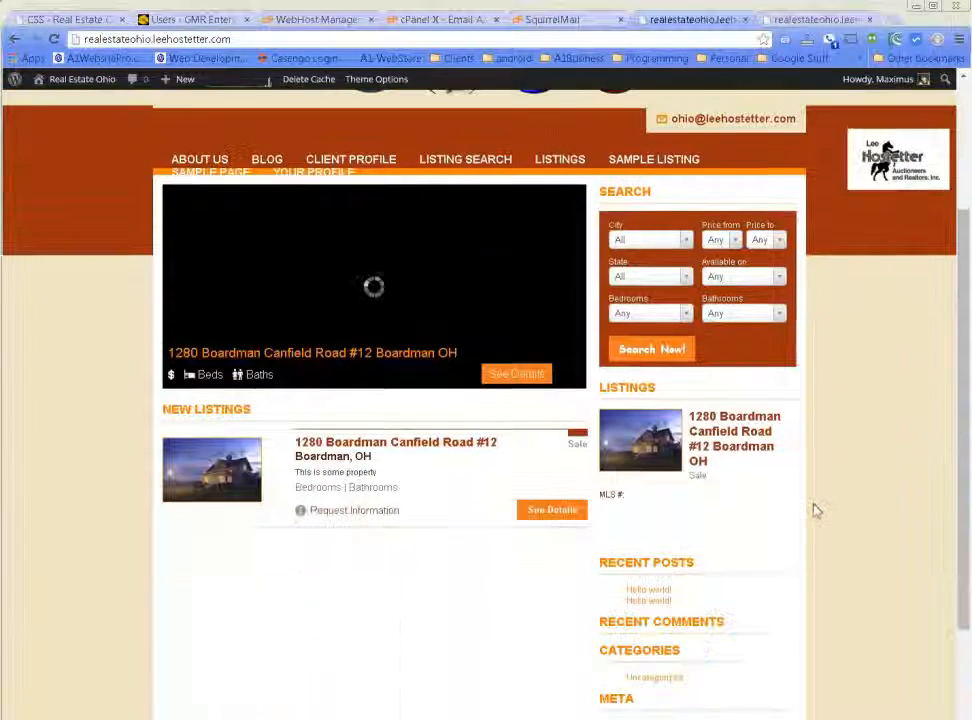
left_click(714, 441)
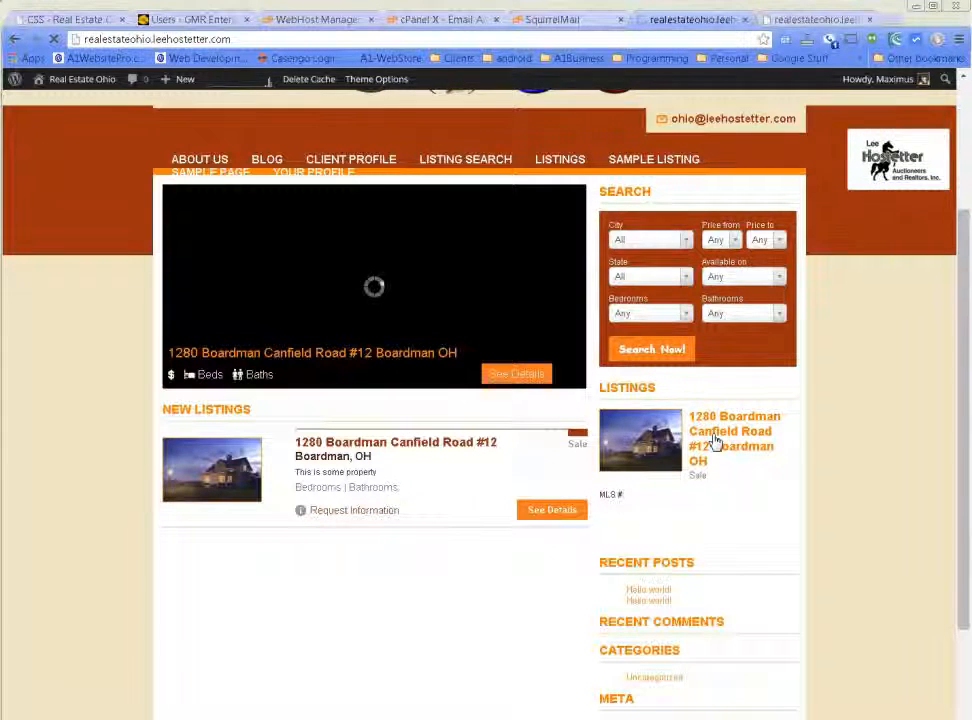
Scroll through the property page, then return to the home page in the other tab.
scroll(840, 613, "down", 2)
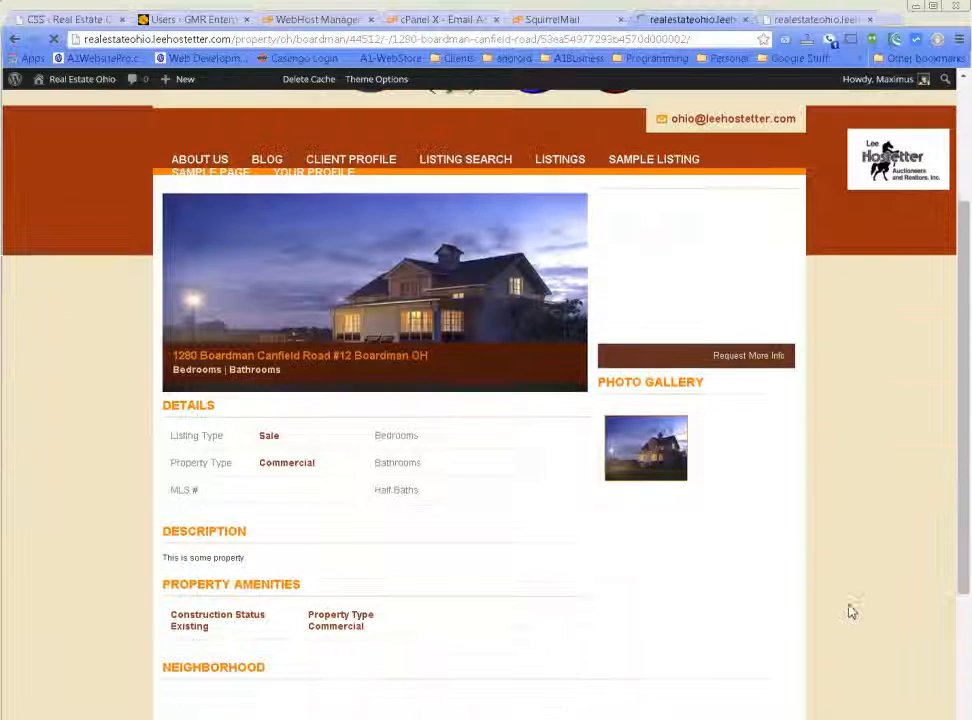
scroll(555, 397, "down", 2)
scroll(427, 312, "up", 3)
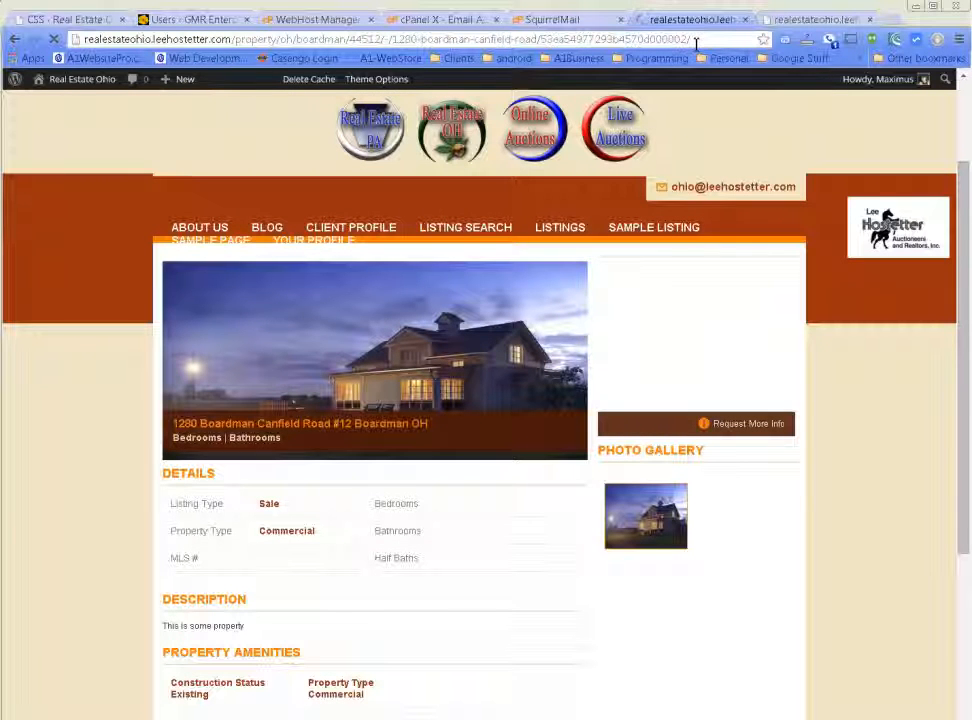
left_click(780, 19)
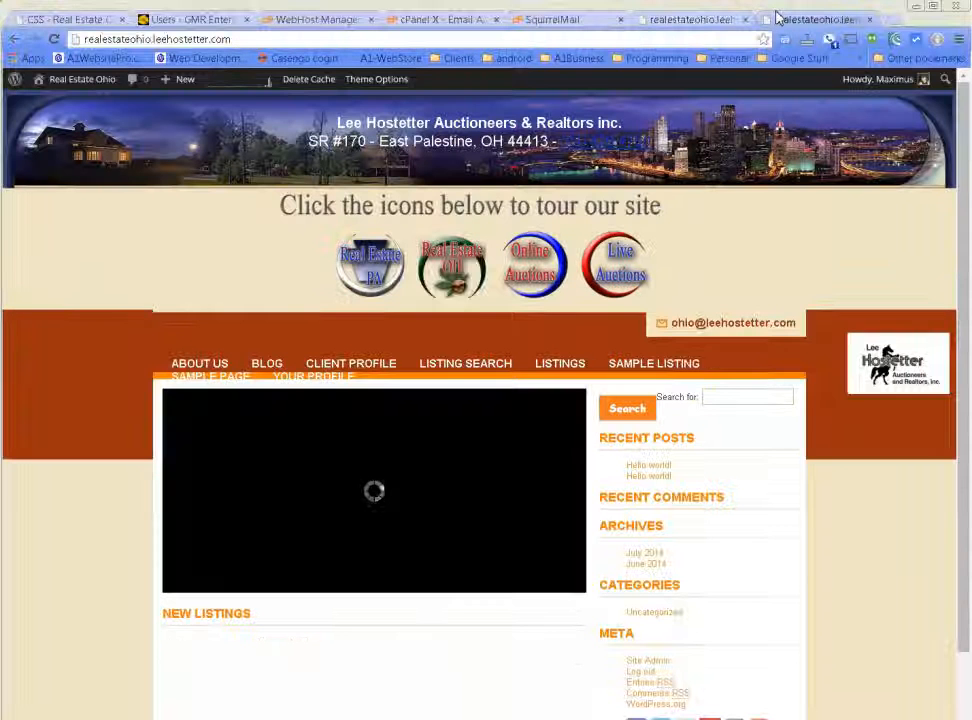
Place the Placester Contact Form widget into the Single Property Sidebar.
mouse_move(65, 80)
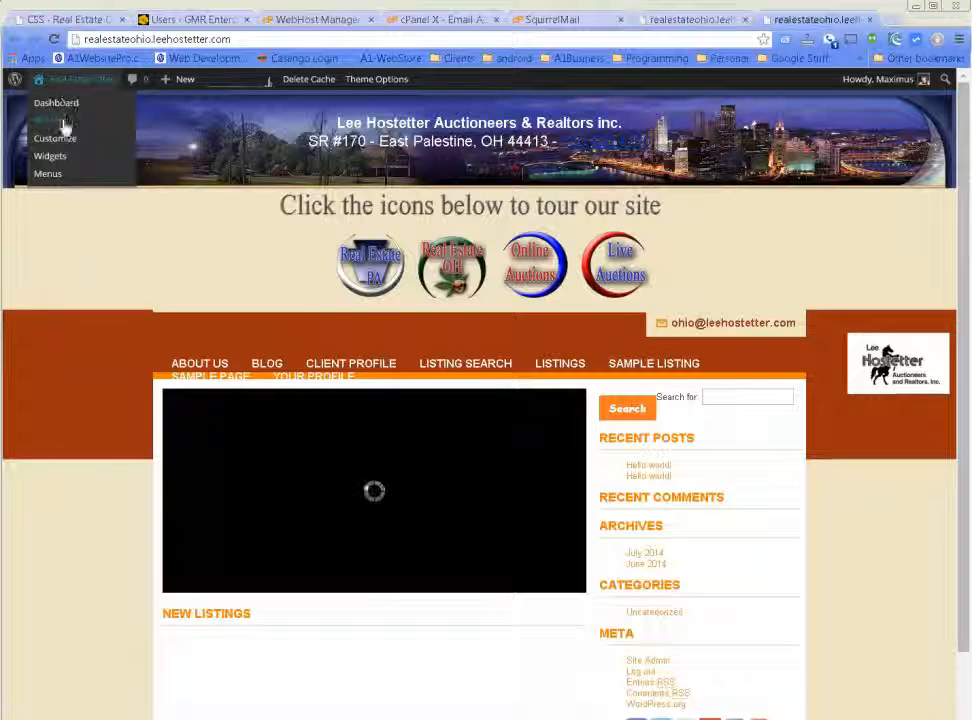
left_click(54, 157)
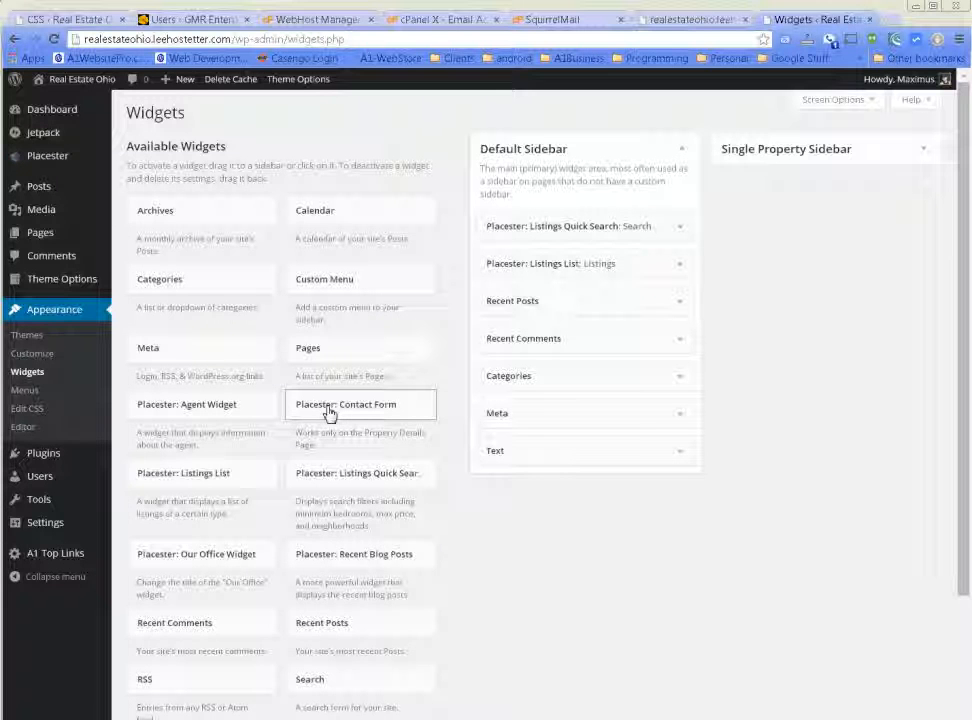
left_click(329, 413)
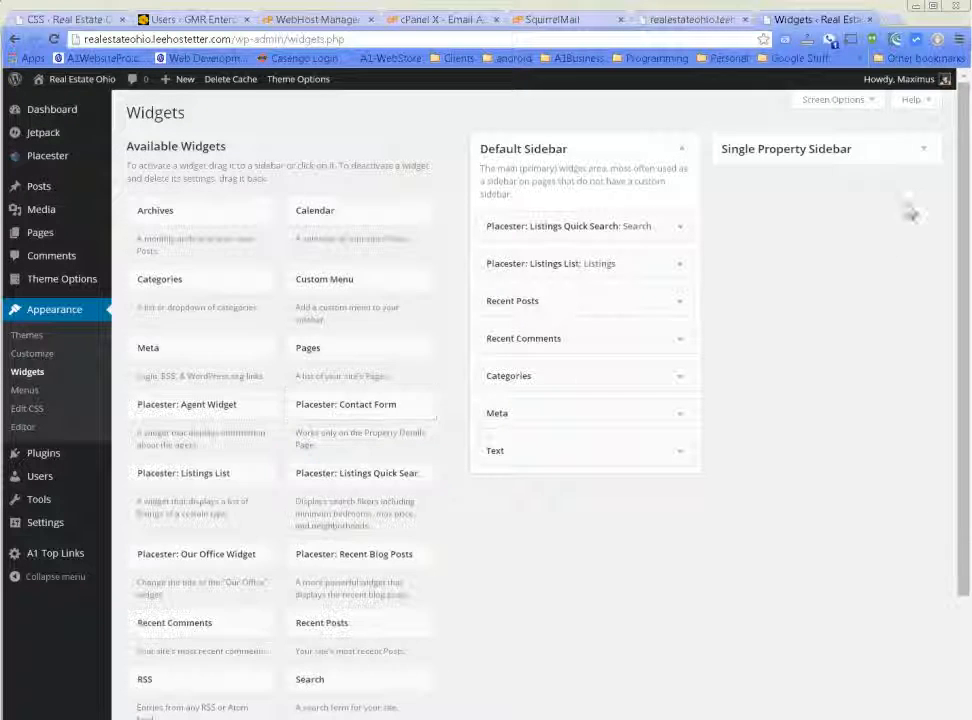
left_click(911, 159)
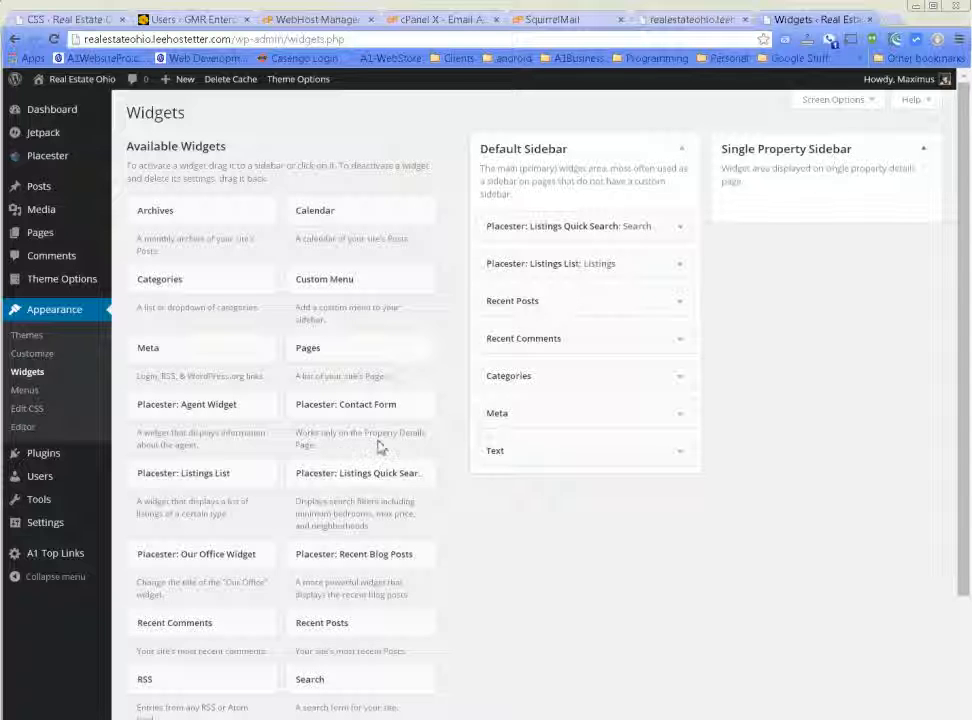
left_click_drag(358, 421, 783, 202)
Title it 'Contact Us Now', enable address, subject and phone, save, and view the site.
left_click(790, 263)
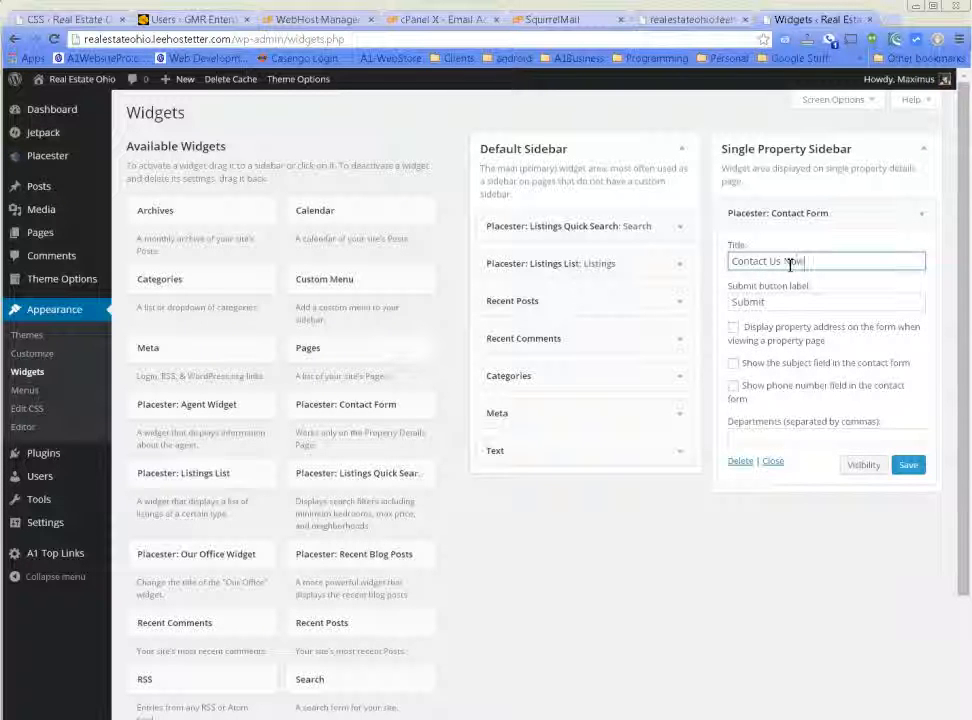
left_click(734, 329)
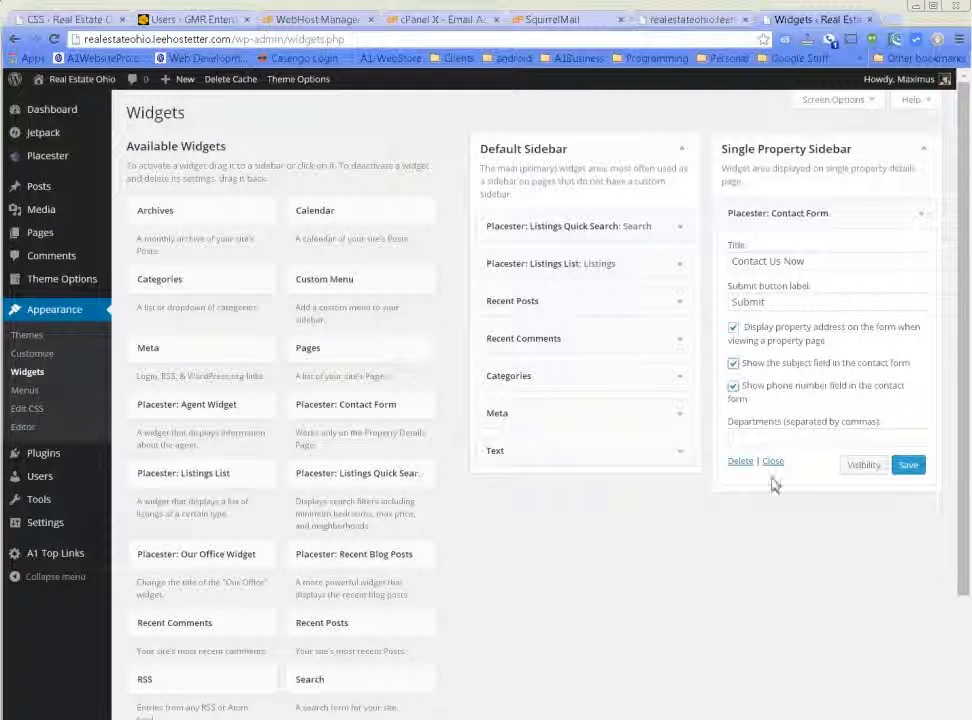
left_click(909, 467)
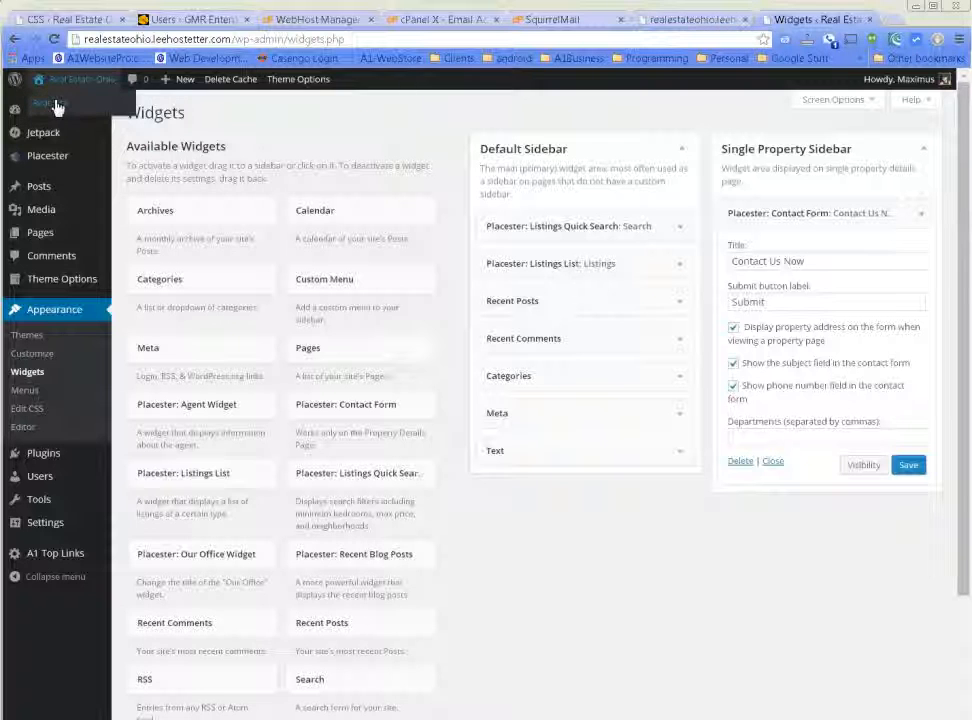
left_click(57, 104)
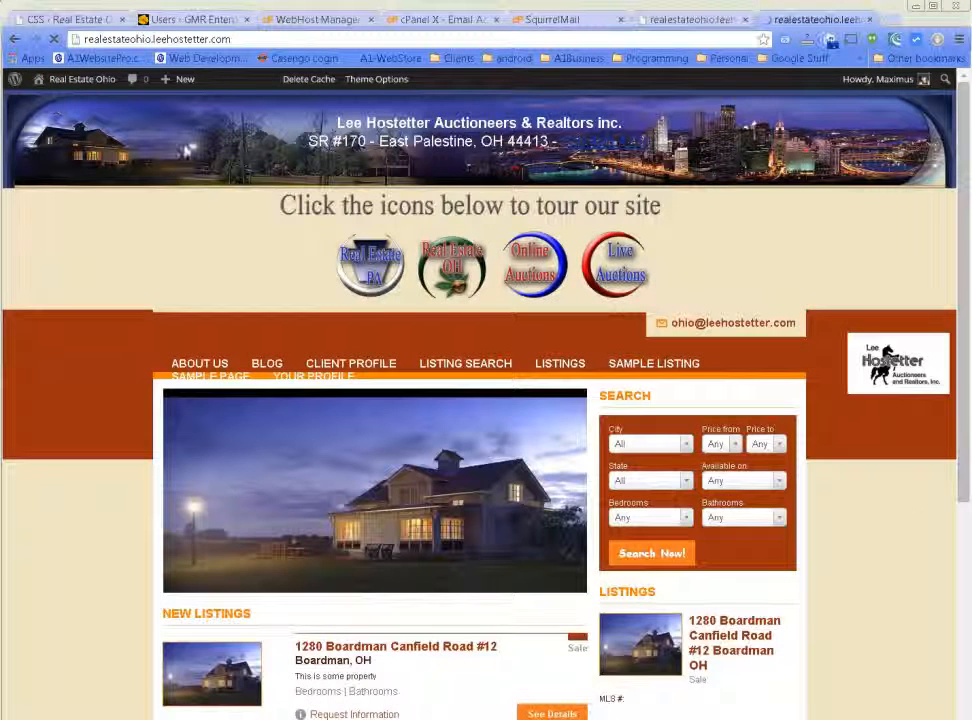
Open the Boardman listing's details, try its Request More Info e-mail link, then go back.
scroll(916, 530, "down", 2)
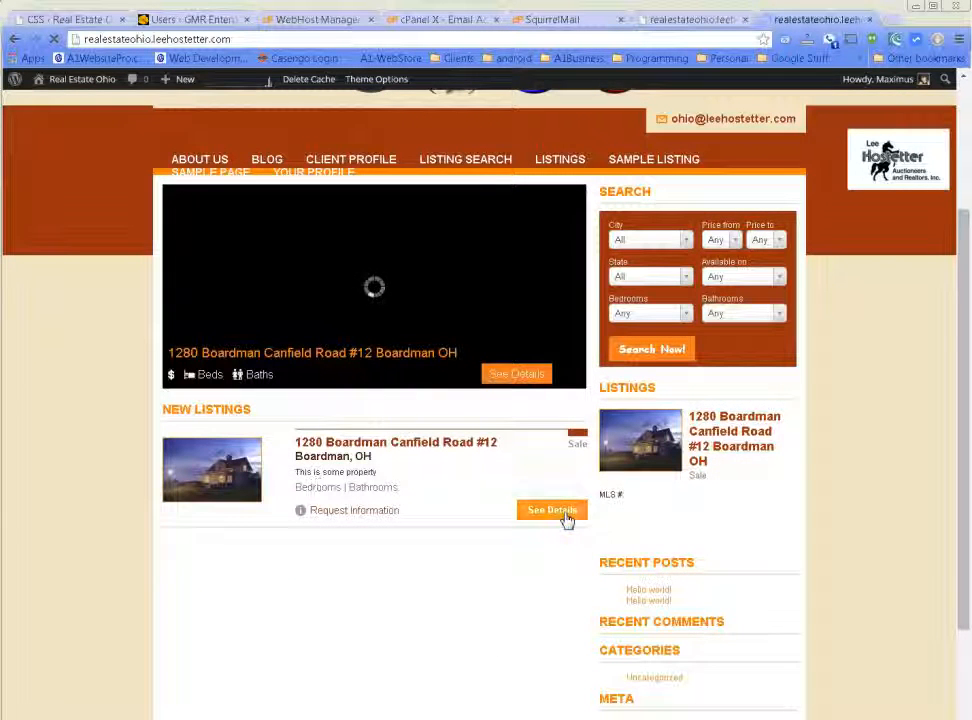
left_click(563, 511)
scroll(887, 539, "down", 2)
scroll(880, 538, "down", 2)
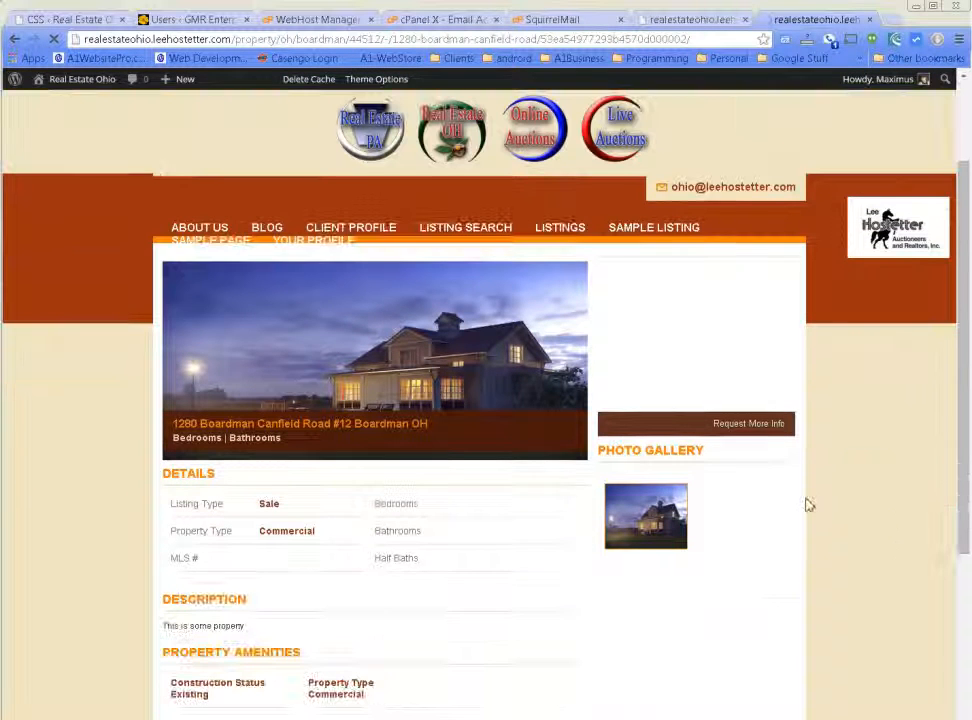
left_click(745, 425)
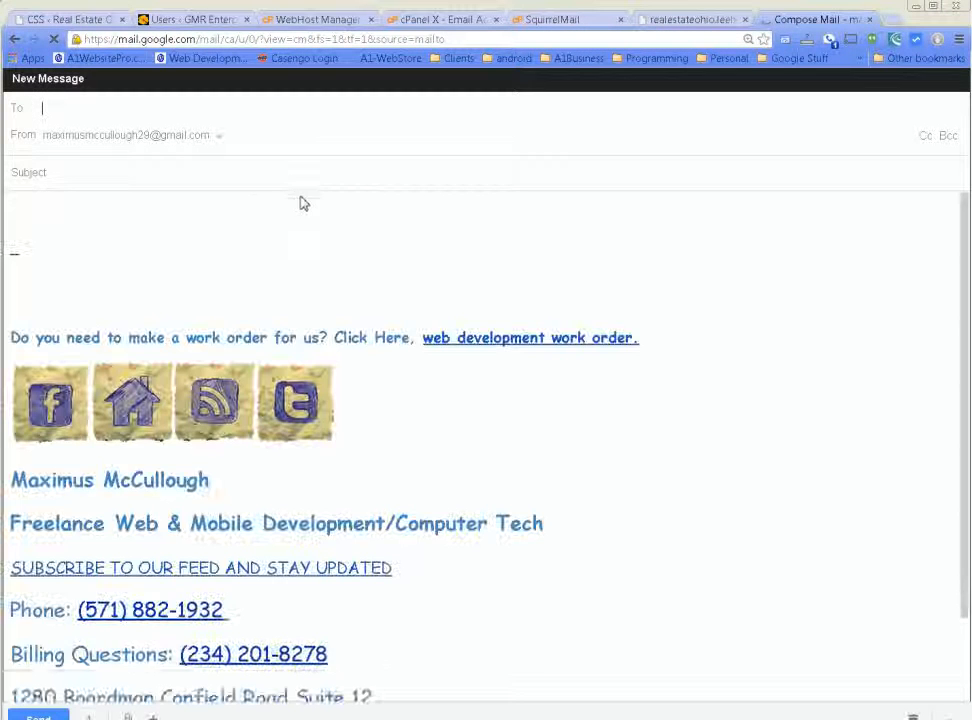
left_click(24, 46)
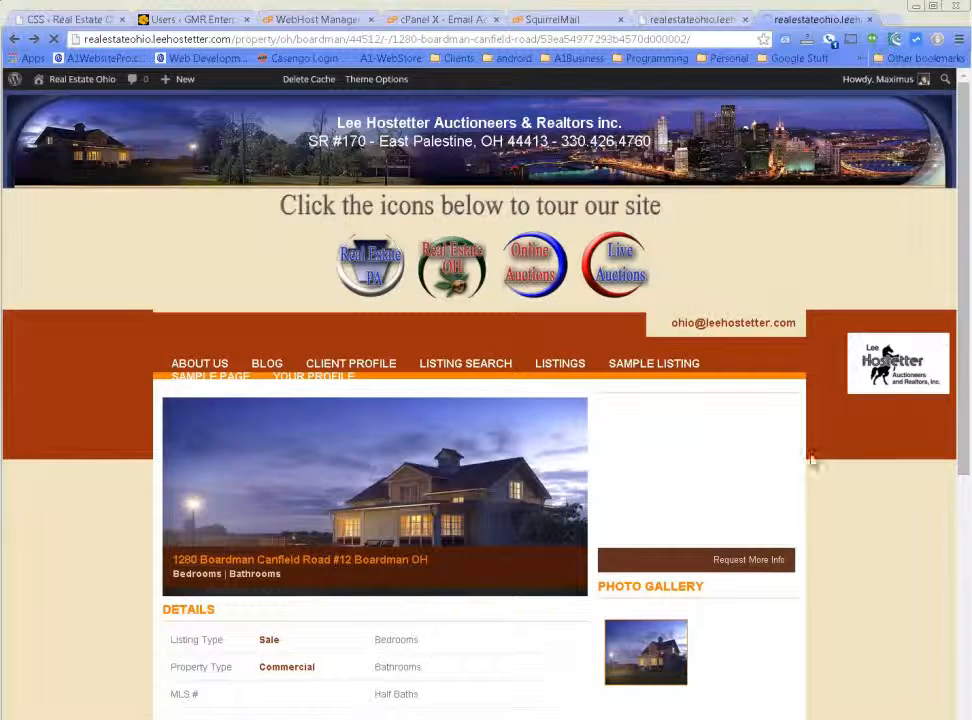
Scroll the Boardman listing page to check the map, photo gallery and property details.
scroll(868, 488, "down", 3)
scroll(868, 488, "down", 3)
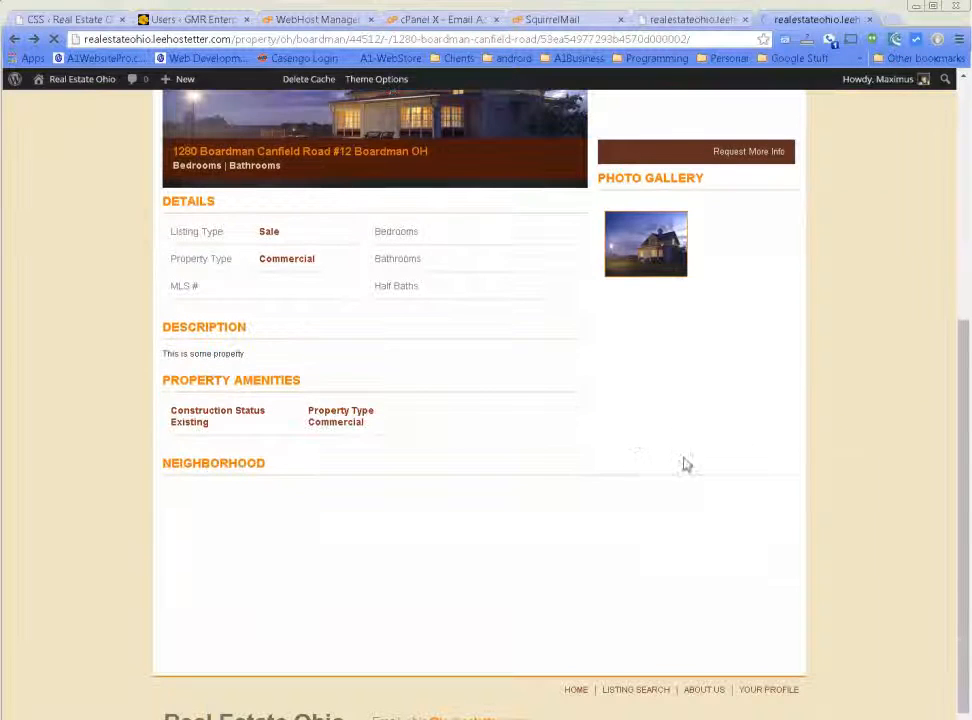
scroll(818, 471, "up", 4)
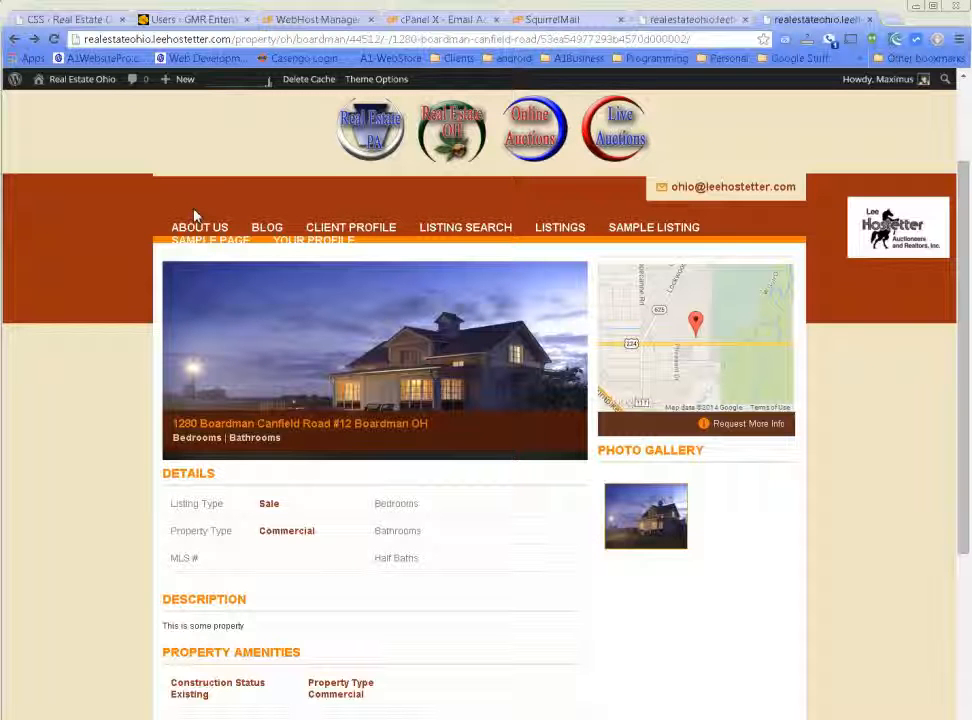
scroll(861, 475, "down", 3)
scroll(861, 474, "up", 4)
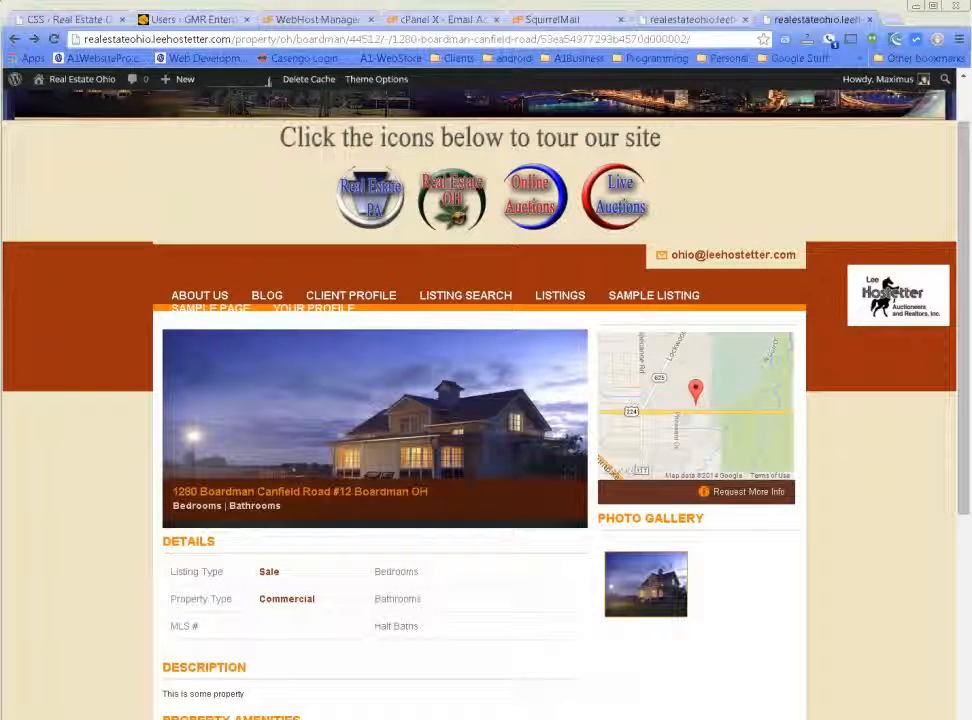
scroll(904, 457, "up", 1)
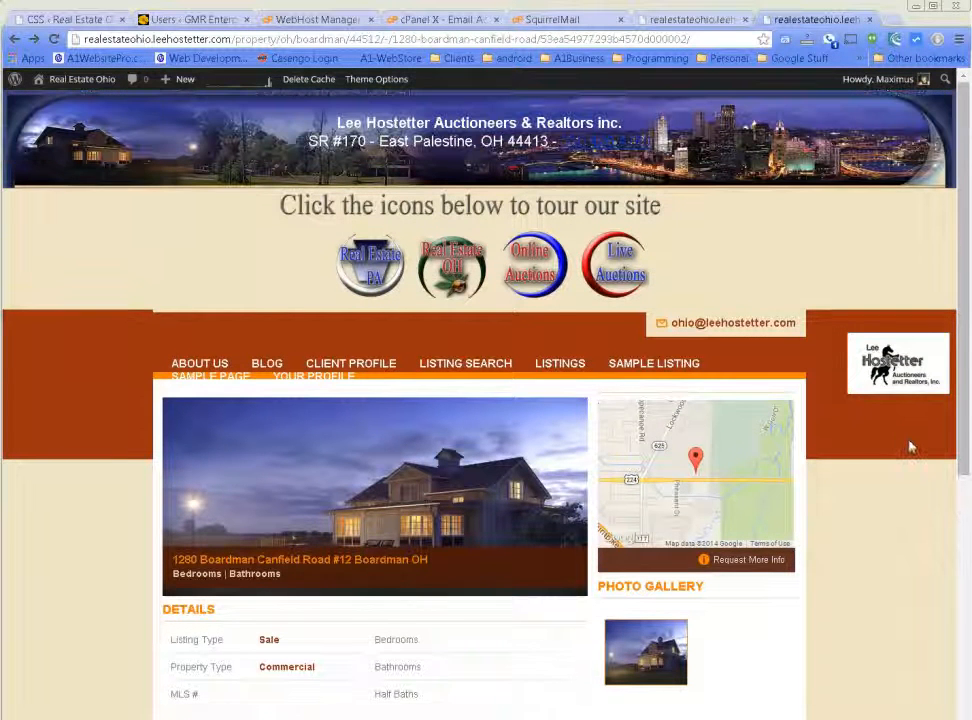